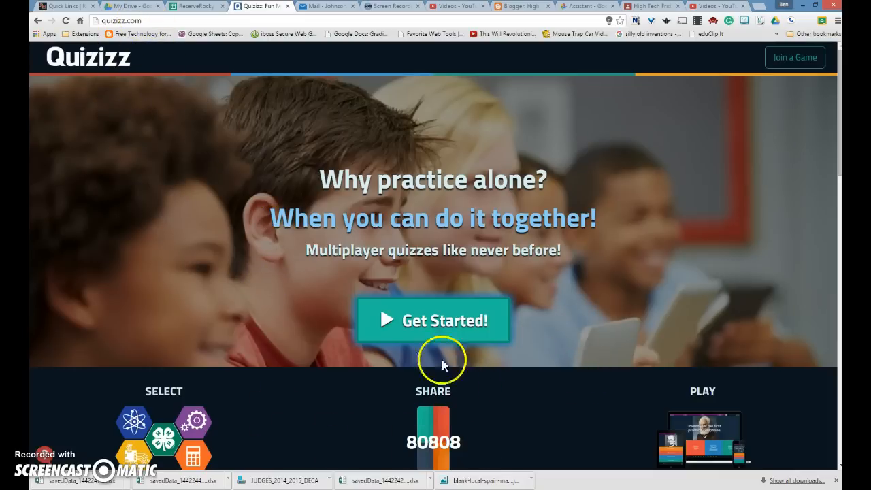
# Search public quizzes for 'chemistry' and open Basic Chemistry from the 255 results.
pyautogui.click(452, 328)
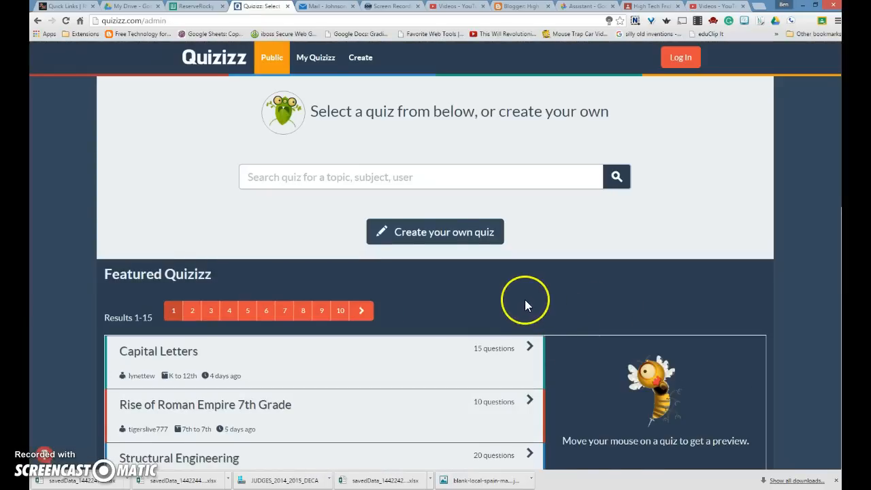
pyautogui.click(384, 179)
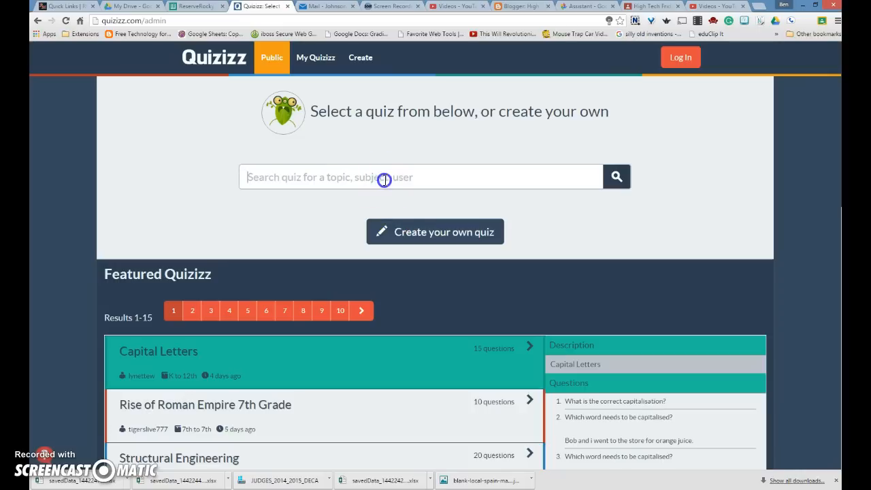
pyautogui.write('chemistry')
pyautogui.press('Return')
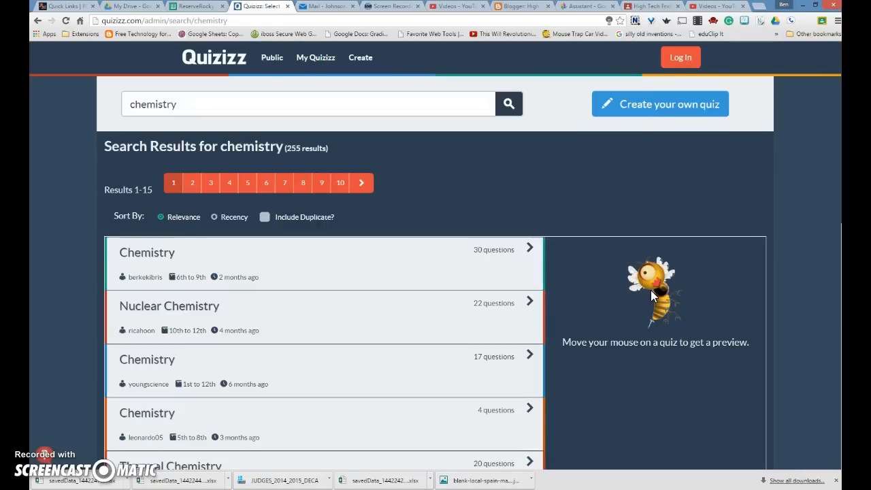
pyautogui.scroll(-2, 415, 299)
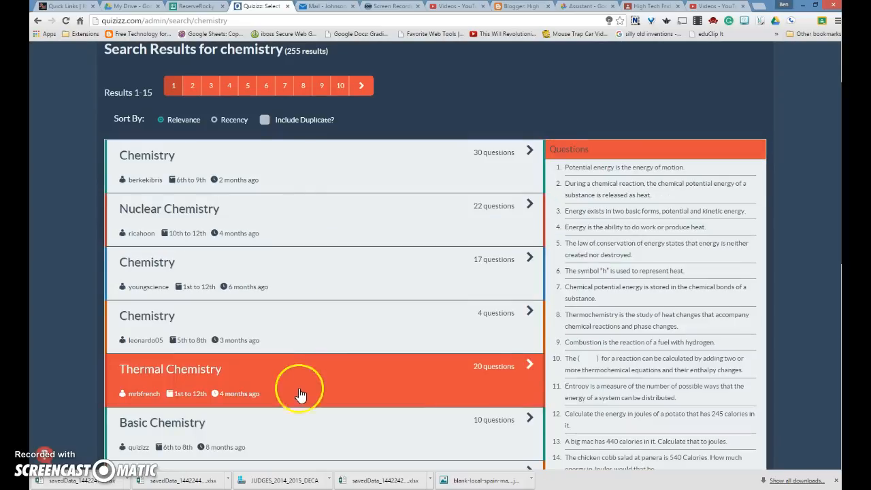
pyautogui.click(325, 431)
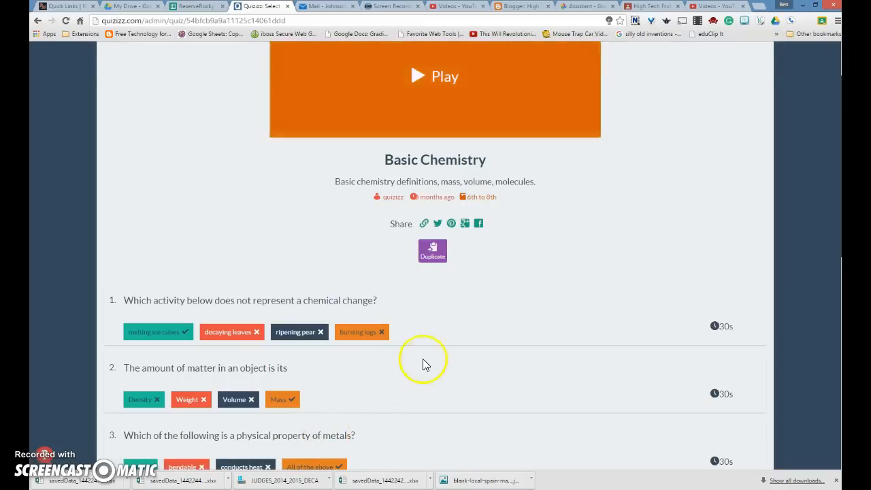
# Host a live Basic Chemistry game with default settings, then cancel it.
pyautogui.click(443, 157)
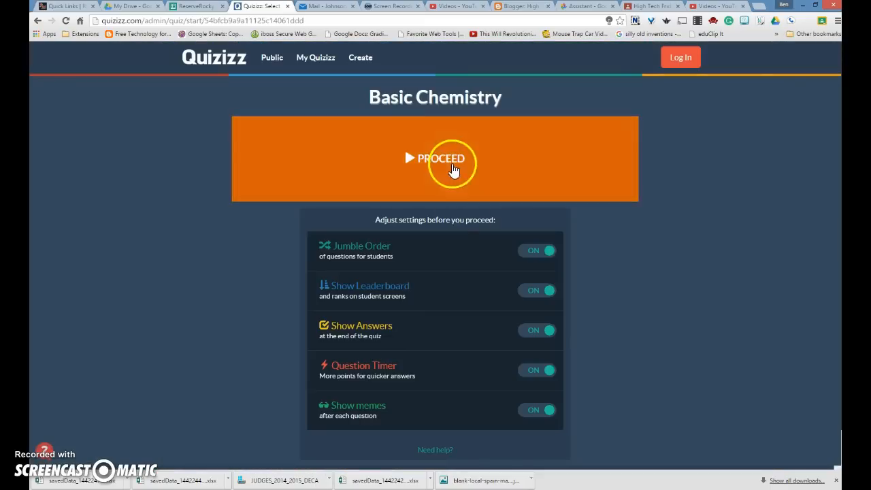
pyautogui.click(451, 157)
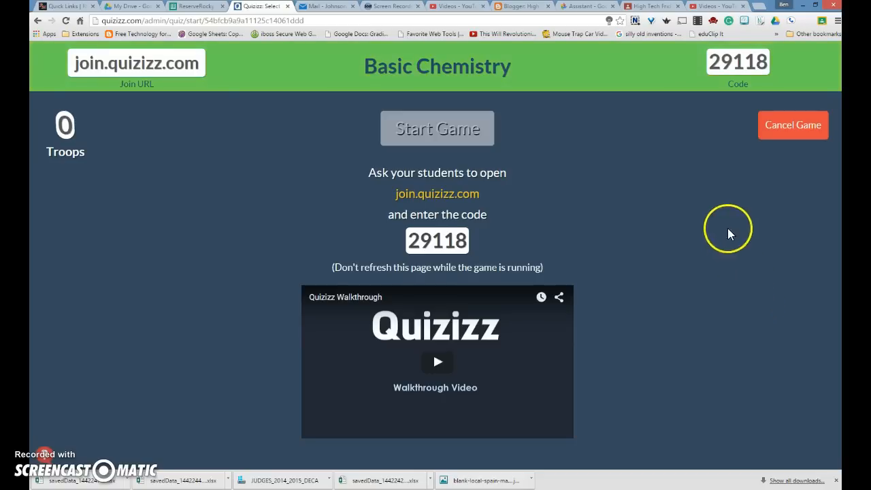
pyautogui.click(780, 127)
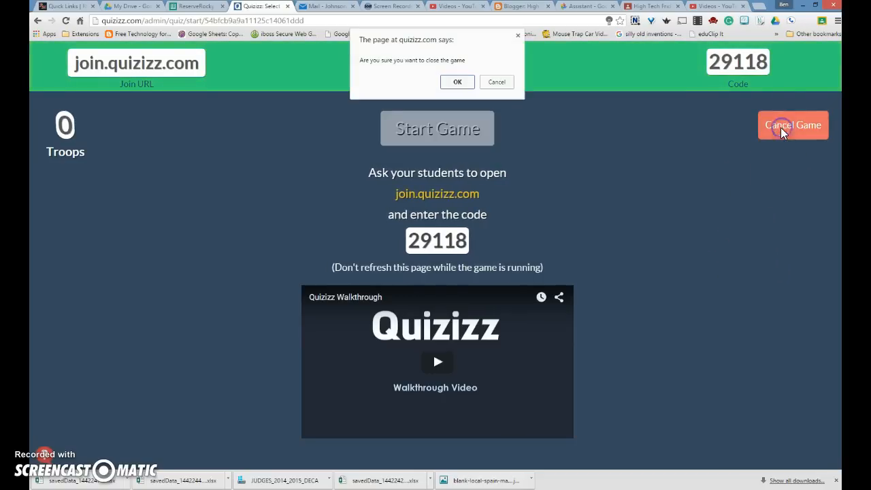
pyautogui.click(465, 83)
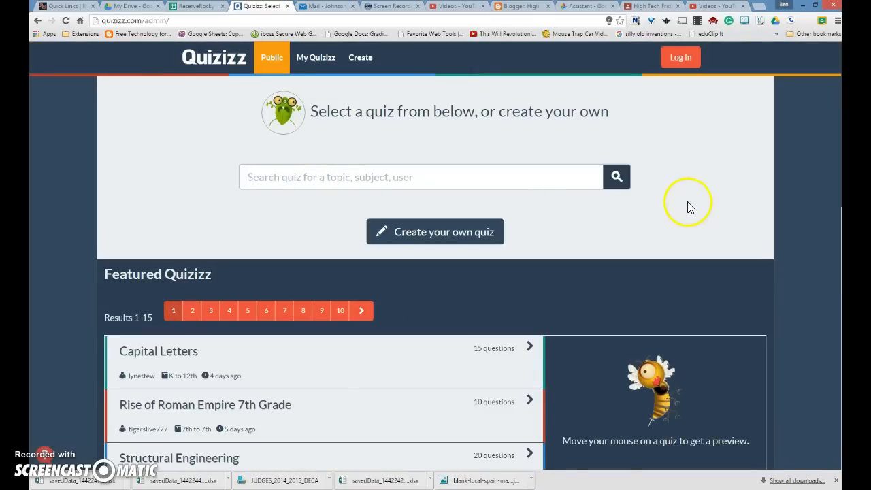
# Sign in to the teacher account with its username and password, then start a new quiz.
pyautogui.click(682, 61)
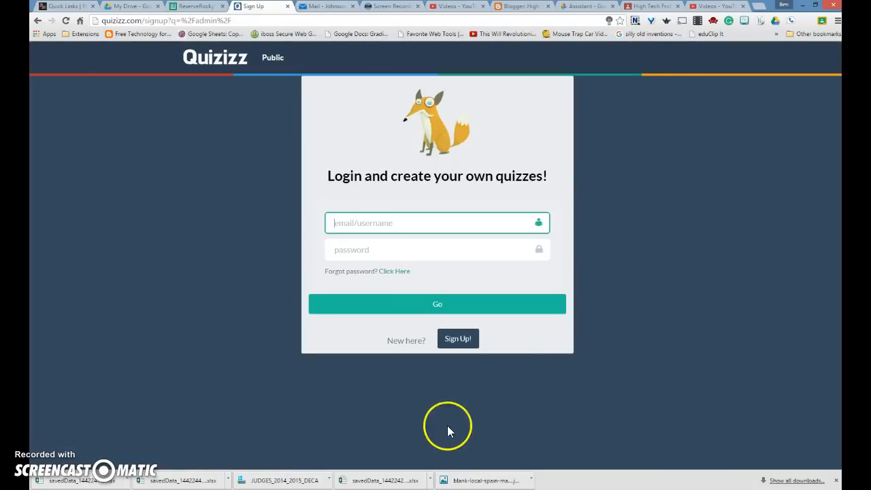
pyautogui.click(458, 344)
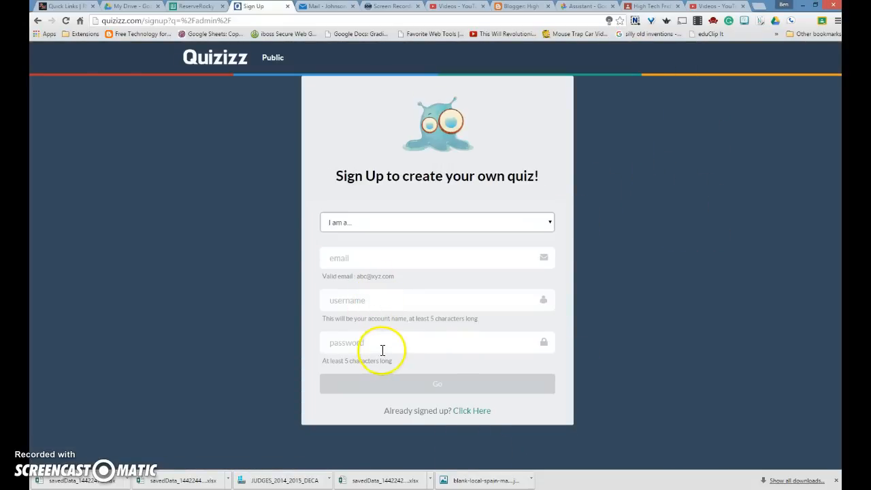
pyautogui.click(474, 412)
pyautogui.click(414, 223)
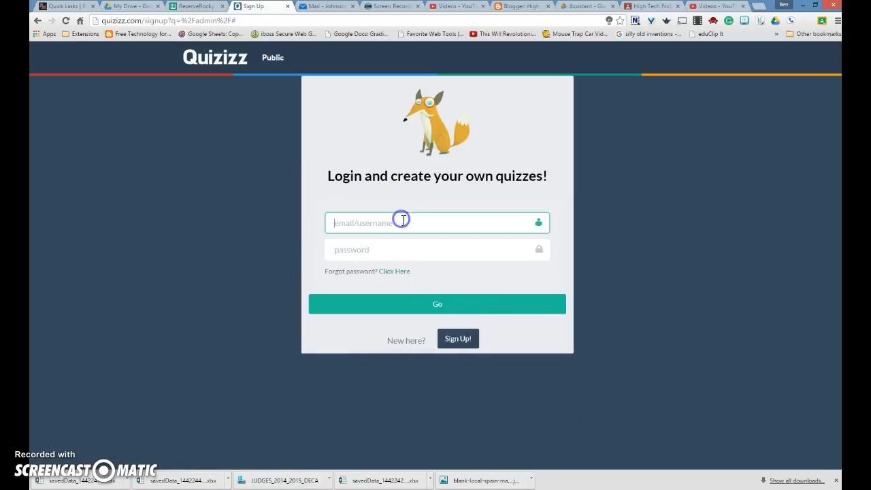
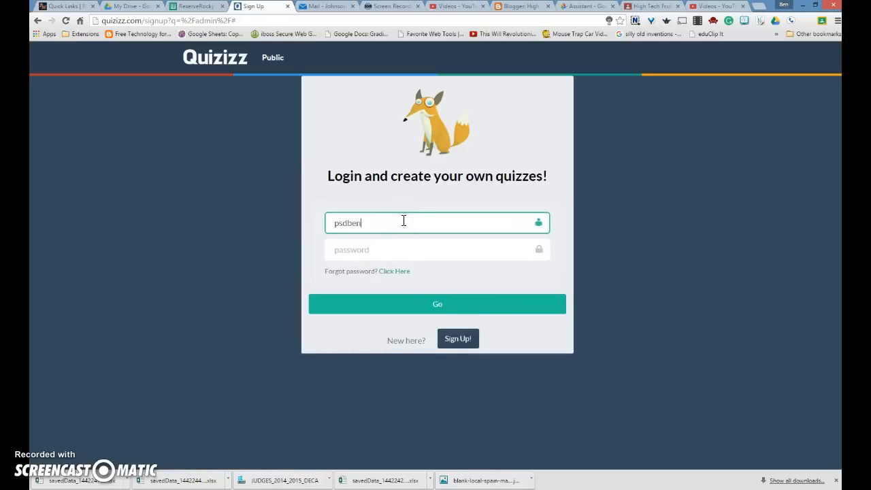
pyautogui.press('Tab')
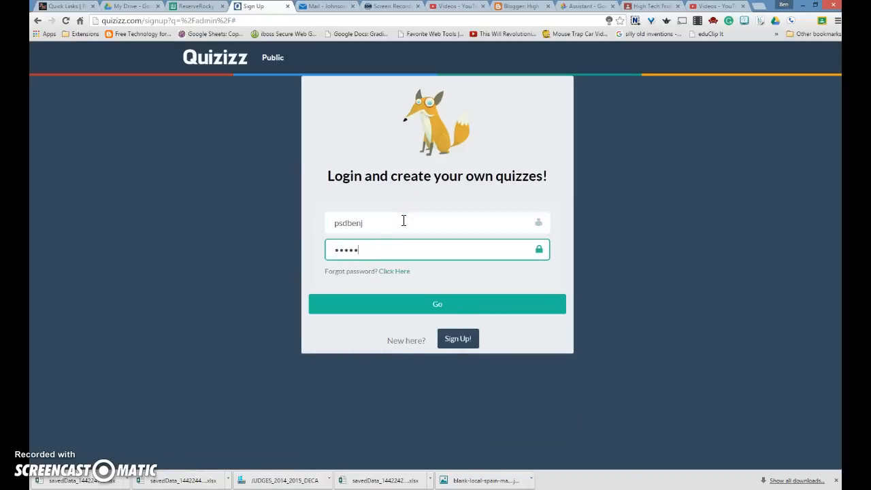
pyautogui.press('Return')
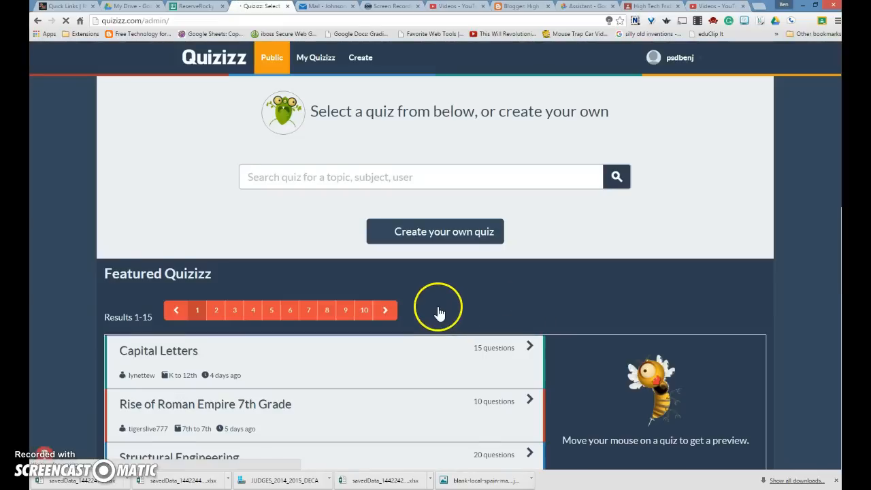
pyautogui.click(435, 236)
# Title the quiz 'States and Capitals' and add the geography subject tag.
pyautogui.click(433, 189)
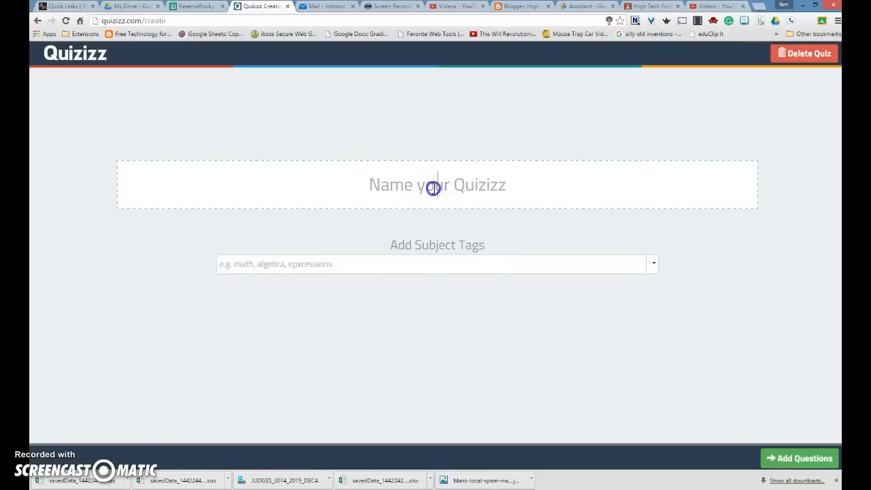
pyautogui.write('Stat')
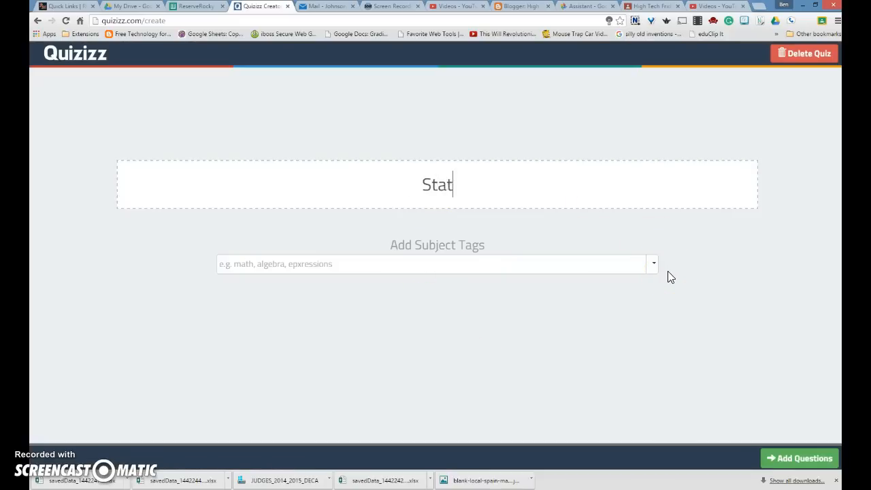
pyautogui.write('es and Capitals')
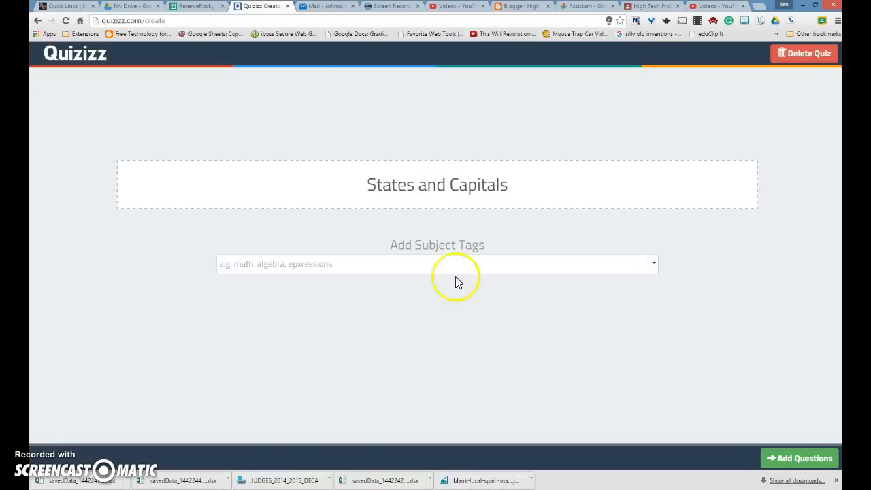
pyautogui.click(468, 263)
pyautogui.write('geo')
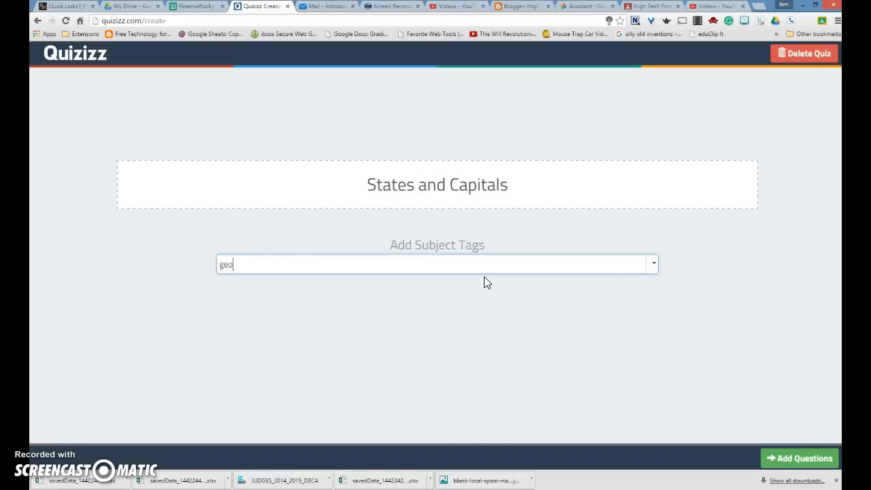
pyautogui.write('graphy')
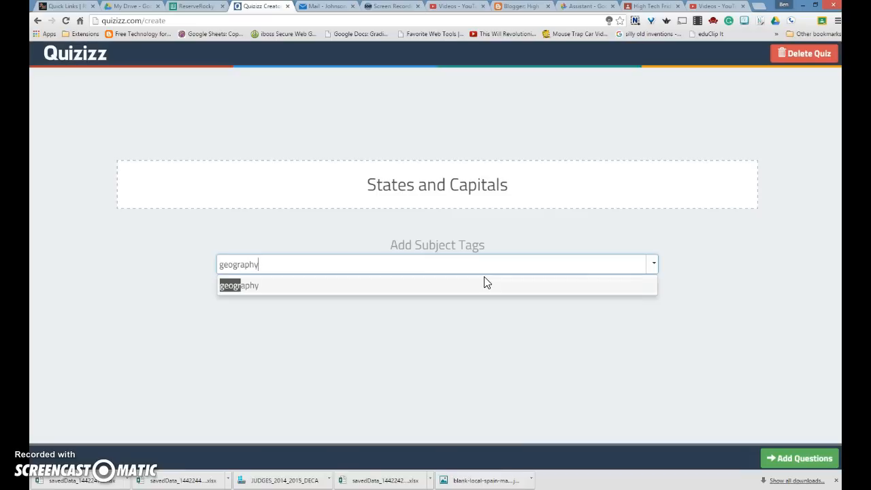
pyautogui.press('Return')
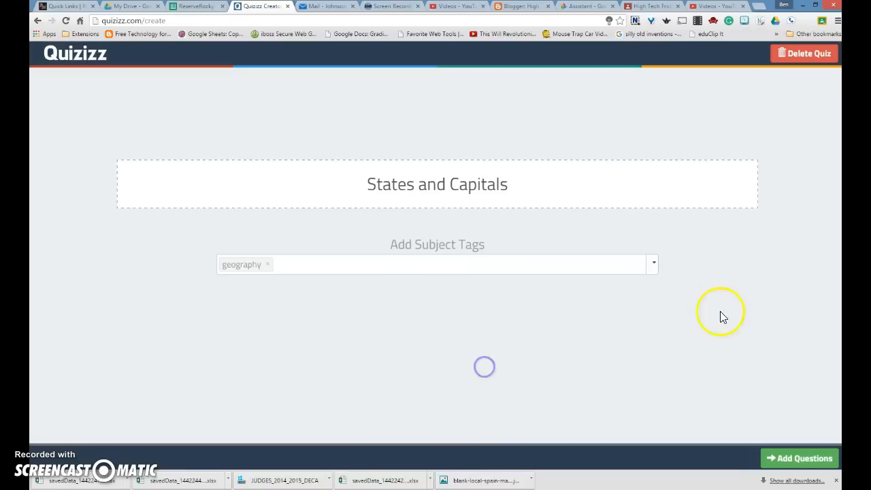
# Write question 1 as 'What is the capital of Colorado?'.
pyautogui.click(791, 461)
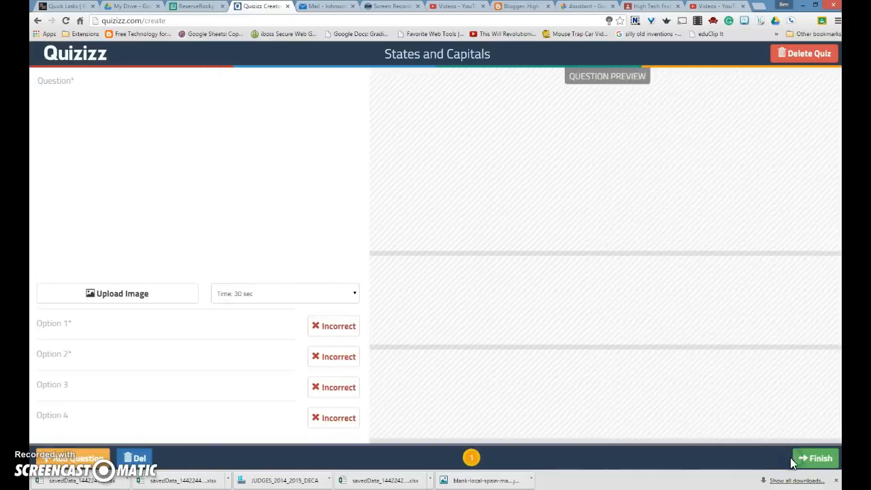
pyautogui.click(196, 101)
pyautogui.write('What c')
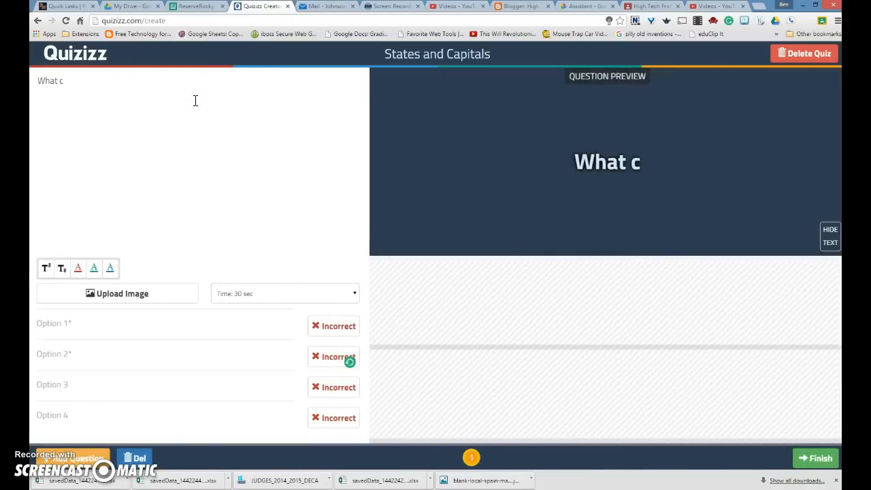
pyautogui.press('BackSpace')
pyautogui.write('is the capital of Coloraqd')
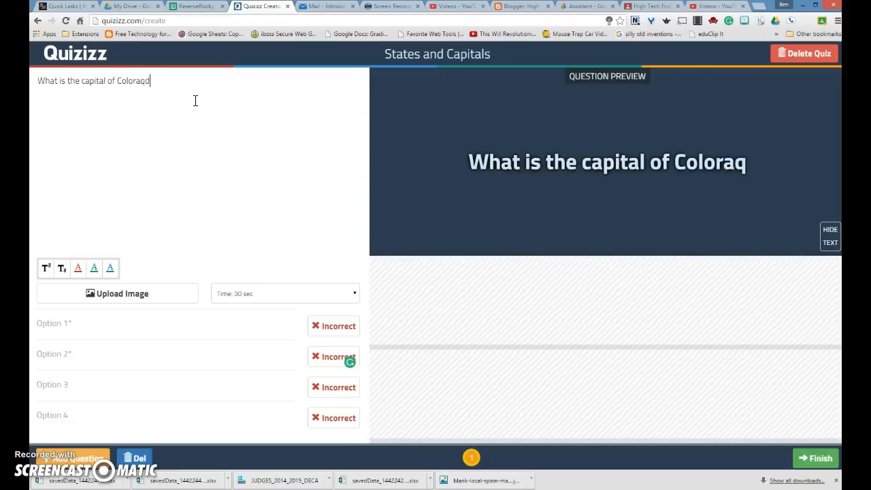
pyautogui.press('BackSpace')
pyautogui.press('BackSpace')
pyautogui.write('do?')
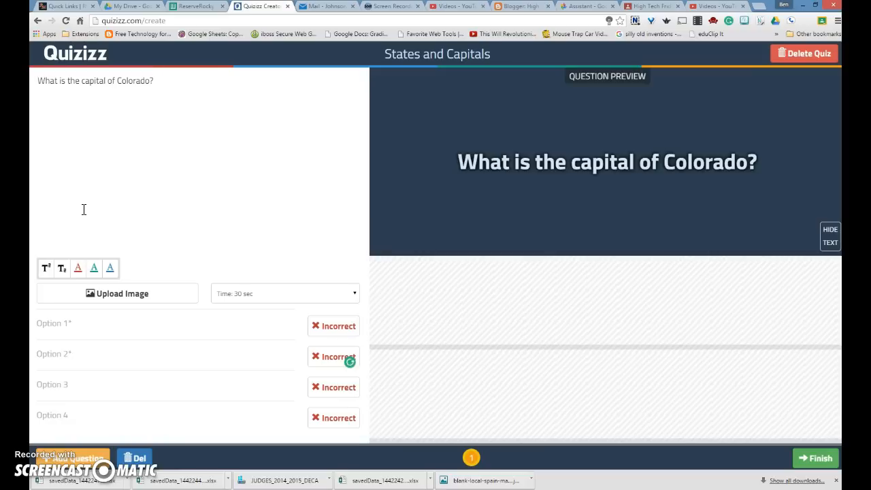
# Enter options Greeley, Denver, Pueblo and Colorado Springs, marking Denver correct.
pyautogui.click(82, 327)
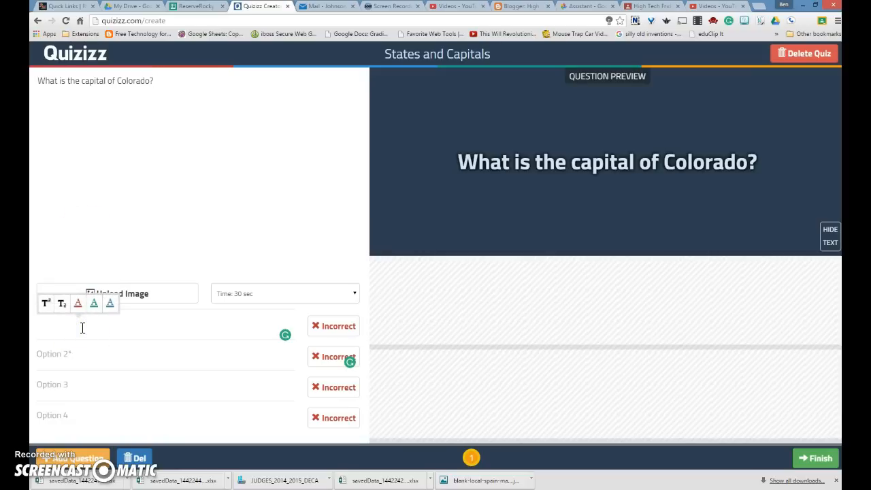
pyautogui.write('Greeley')
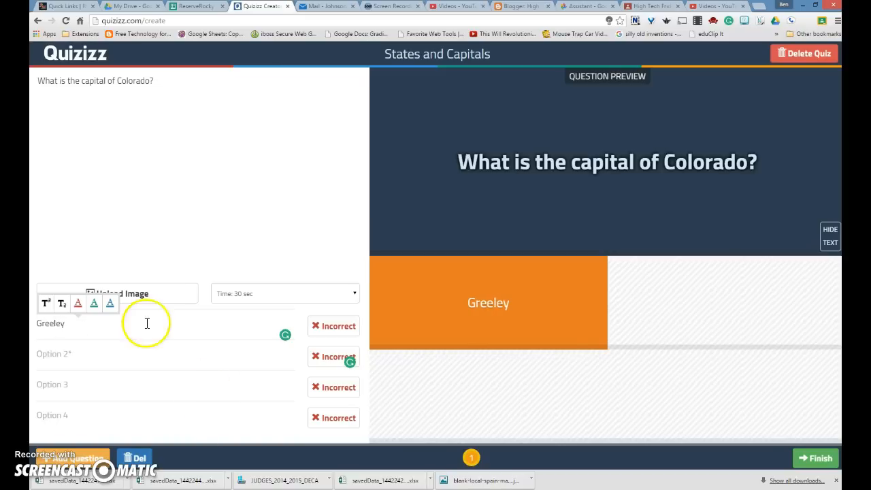
pyautogui.click(155, 358)
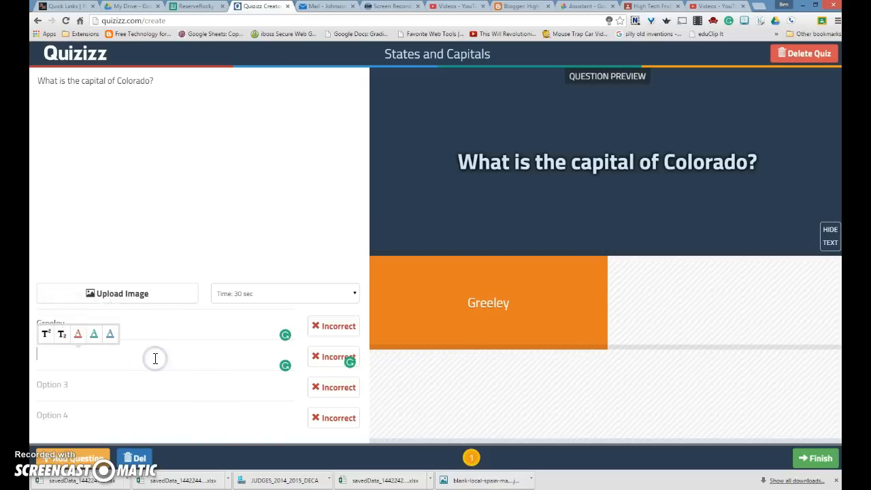
pyautogui.write('Denver')
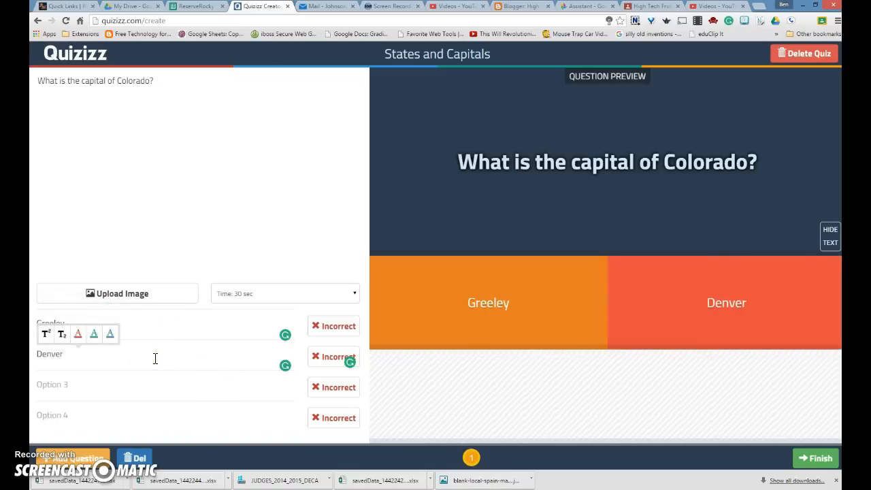
pyautogui.click(327, 357)
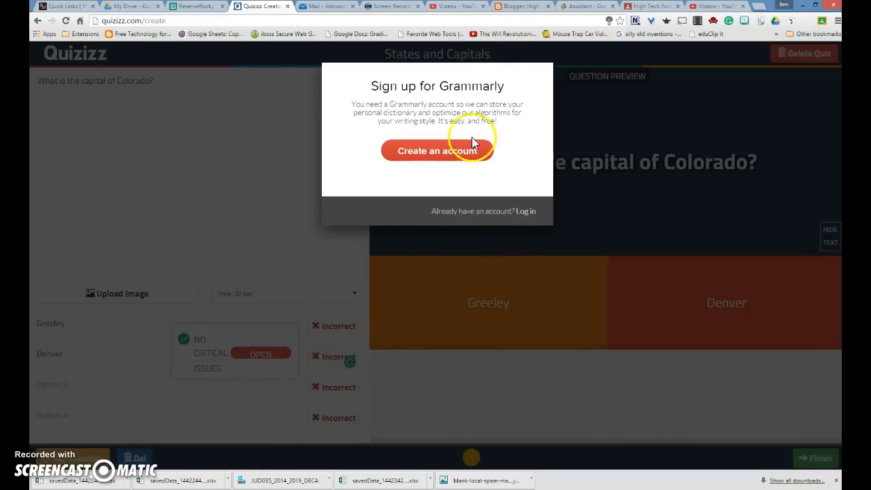
pyautogui.click(453, 450)
pyautogui.click(318, 359)
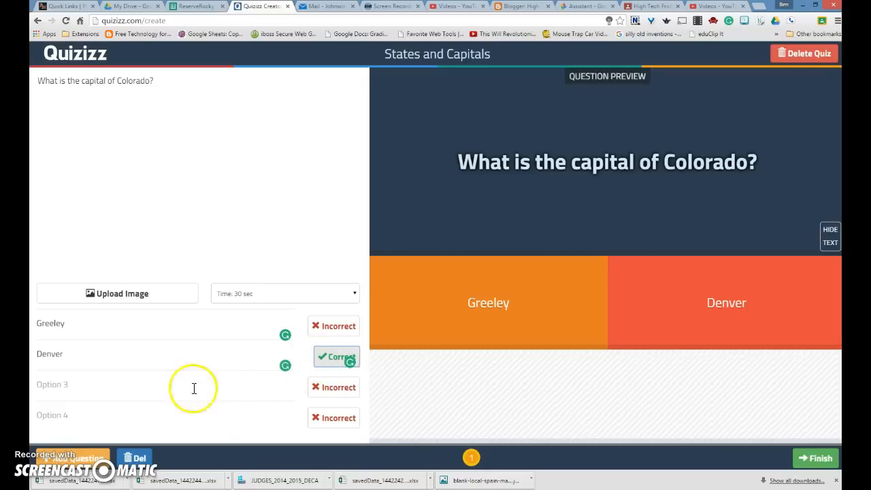
pyautogui.click(124, 385)
pyautogui.write('P')
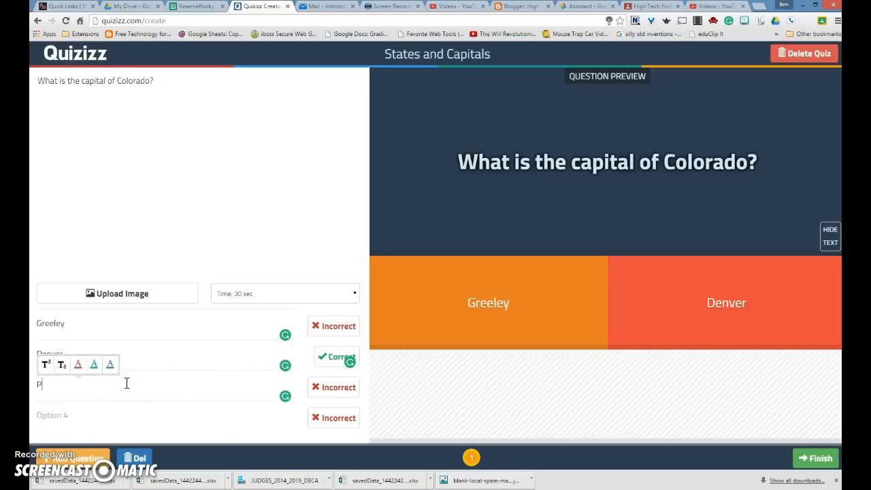
pyautogui.write('ueblo')
pyautogui.click(99, 414)
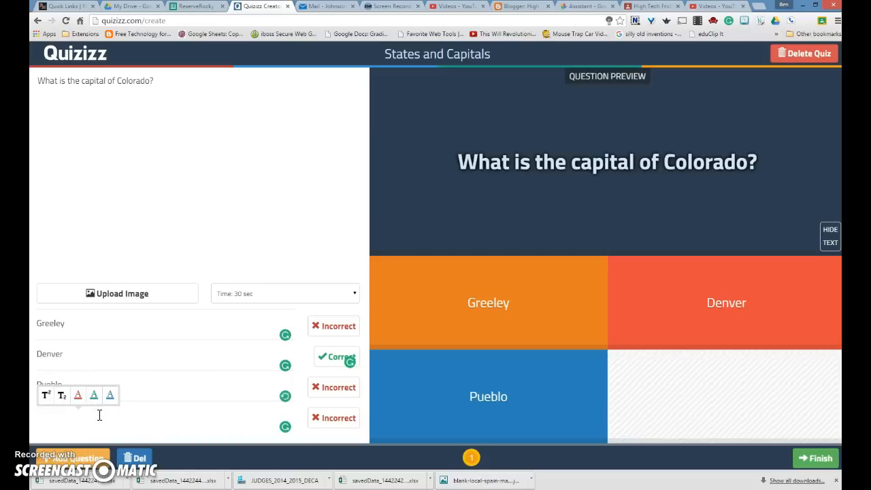
pyautogui.write('Colorado Springs')
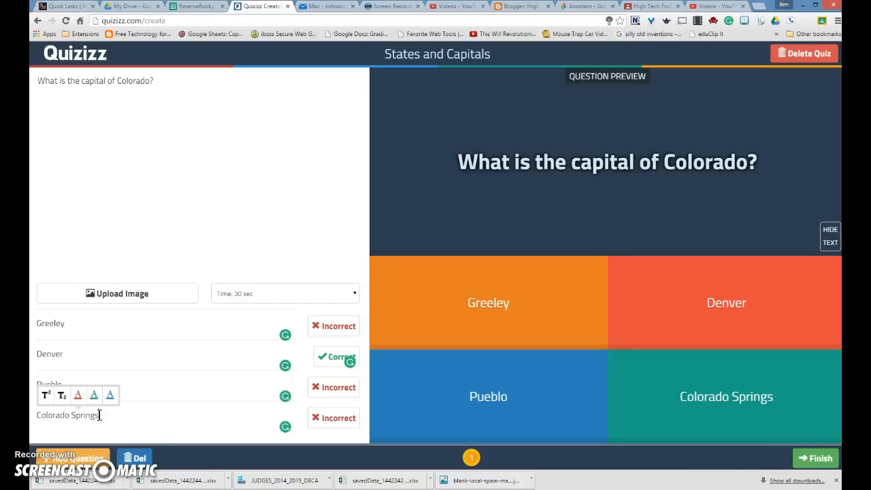
# Keep the time limit at 30 sec after trying others, and add question 2.
pyautogui.click(354, 294)
pyautogui.click(270, 313)
pyautogui.click(342, 294)
pyautogui.click(289, 393)
pyautogui.click(333, 291)
pyautogui.click(302, 352)
pyautogui.click(318, 198)
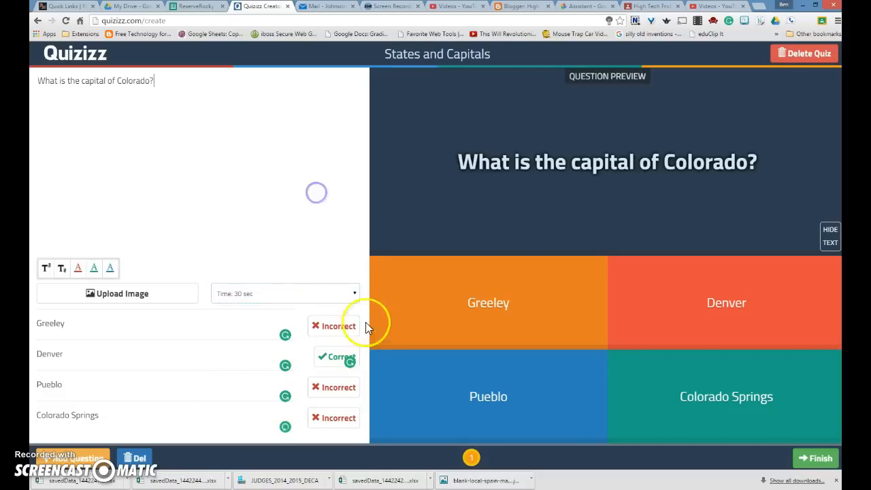
pyautogui.click(83, 462)
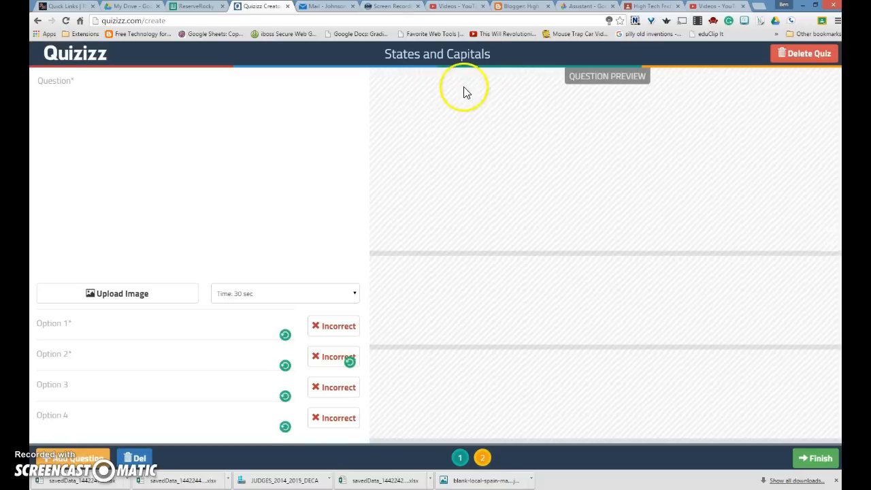
# Search Google Images for 'blank map of spain' and preview the yellow regional map.
pyautogui.click(760, 12)
pyautogui.write('blank map of spain')
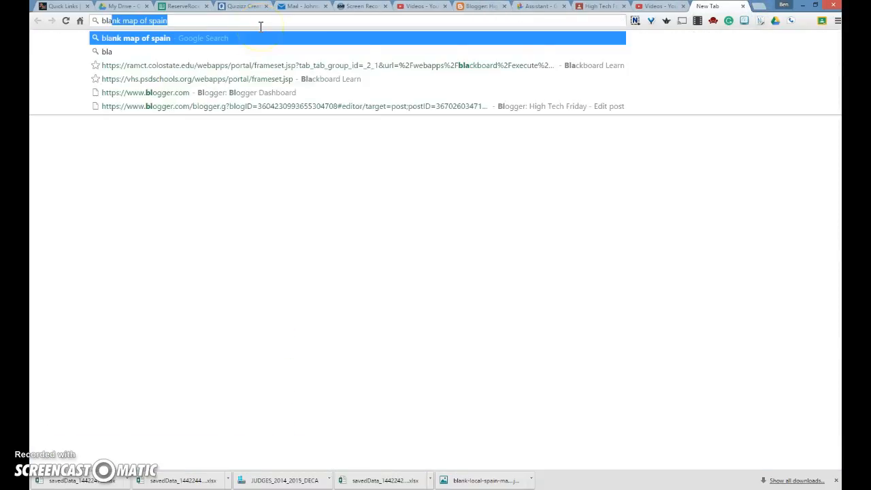
pyautogui.press('Return')
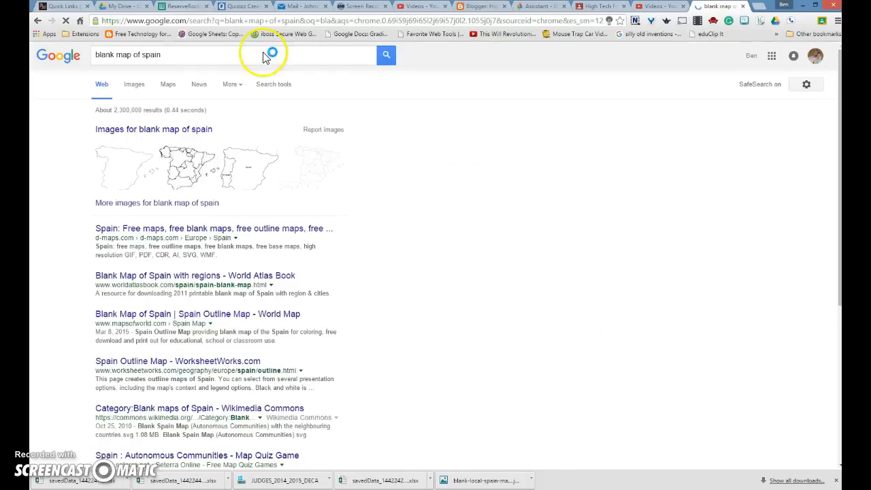
pyautogui.click(134, 85)
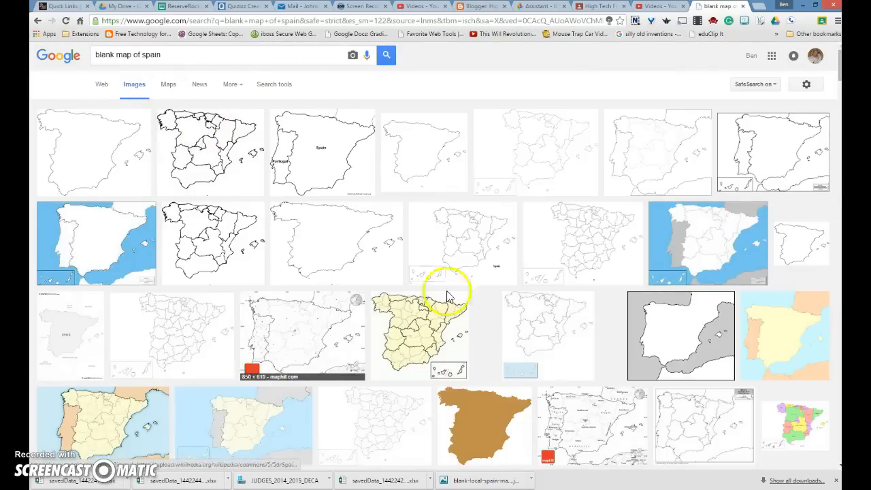
pyautogui.scroll(-3, 144, 380)
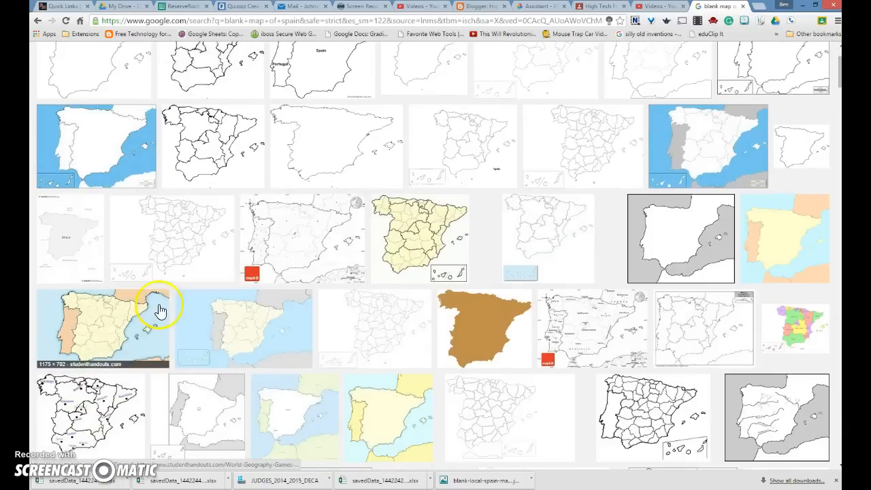
pyautogui.click(110, 327)
# Save the full-size Spain map image to the desktop as a JPEG.
pyautogui.click(630, 245)
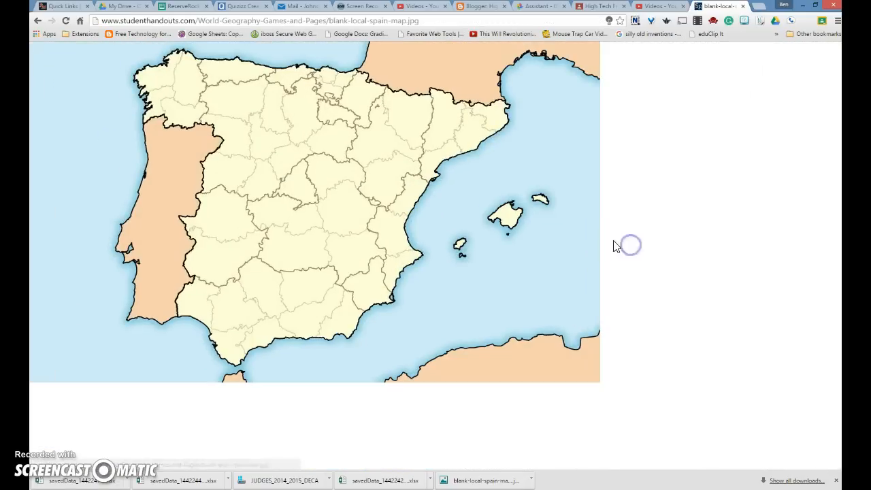
pyautogui.click(422, 20)
pyautogui.rightClick(274, 137)
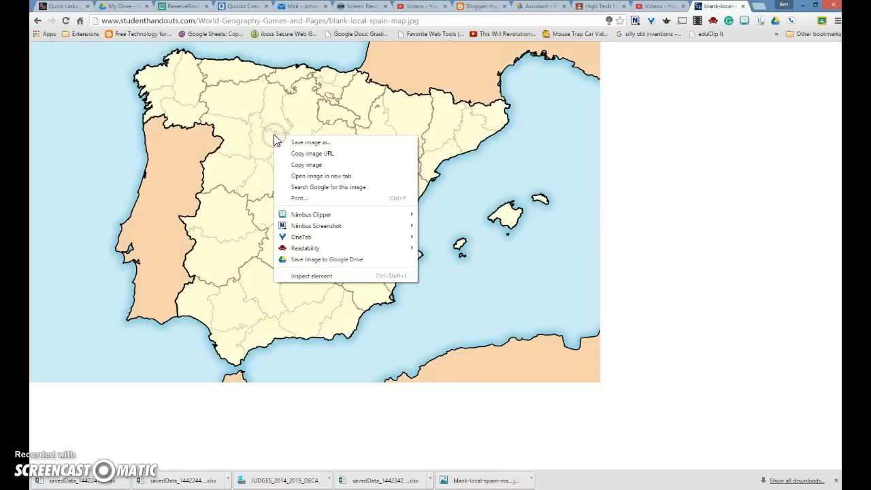
pyautogui.click(309, 142)
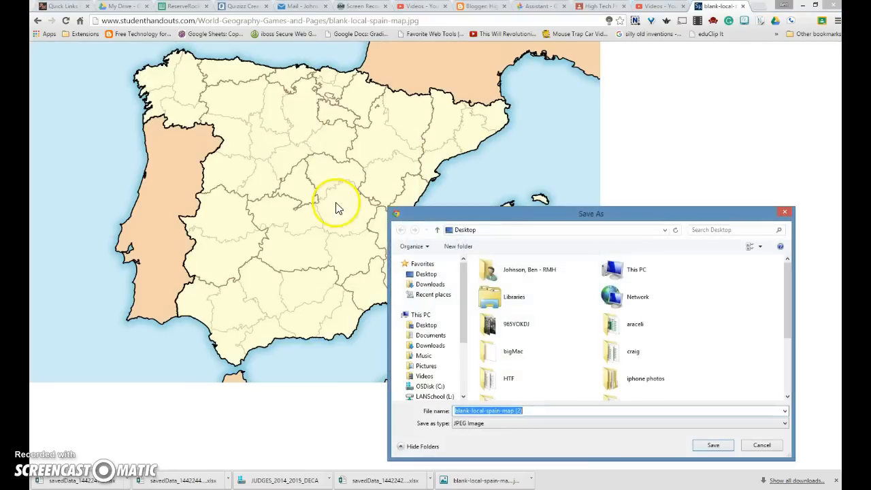
pyautogui.click(711, 446)
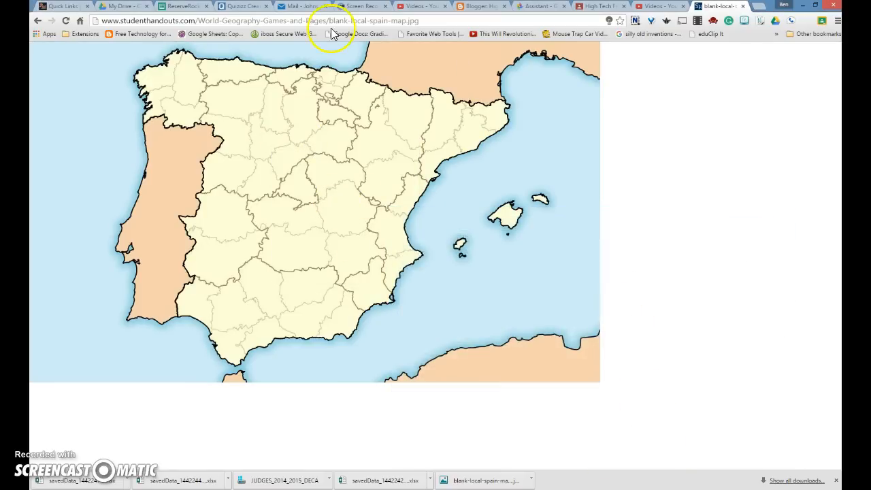
pyautogui.click(239, 8)
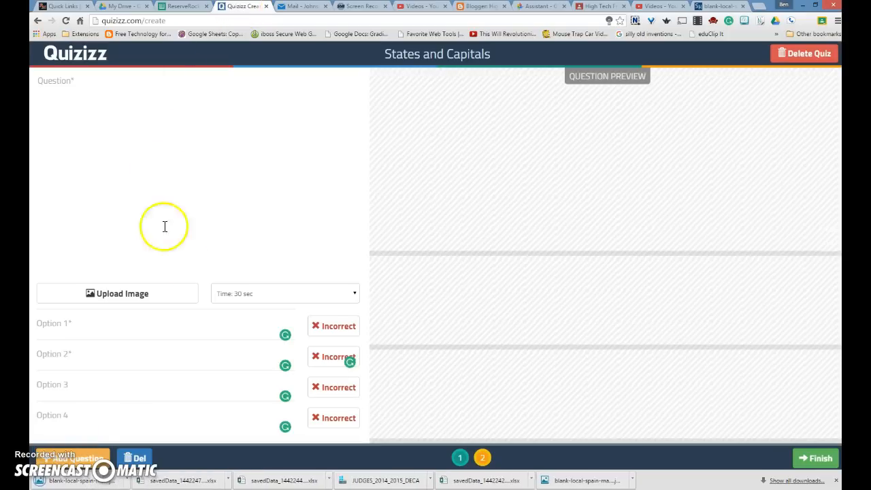
# Upload blank-local-spain-map (2) from the computer as question 2's image.
pyautogui.click(147, 291)
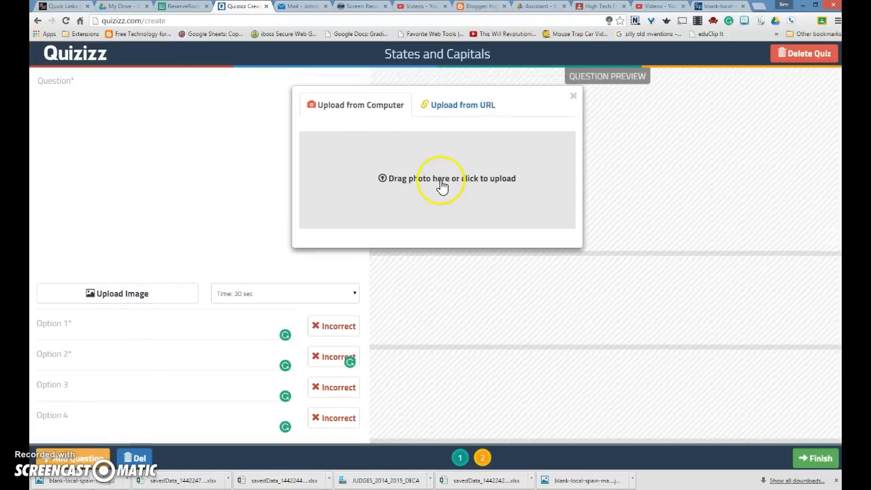
pyautogui.click(440, 183)
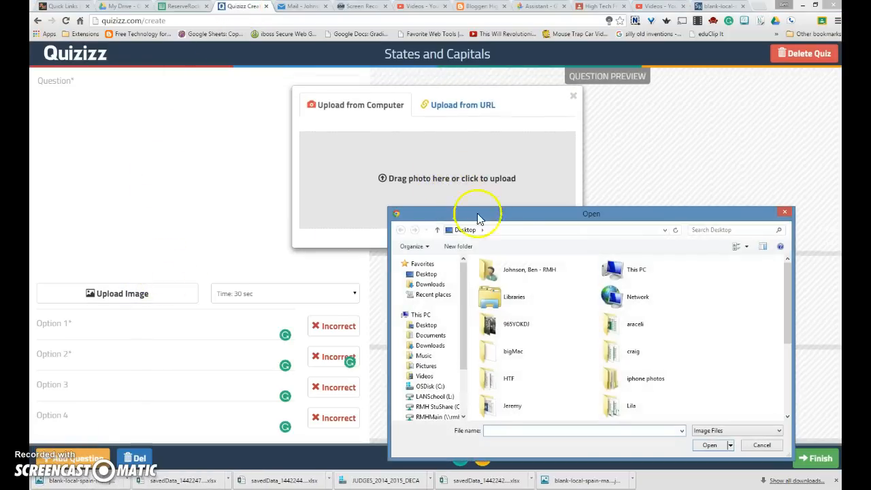
pyautogui.moveTo(786, 310); pyautogui.dragTo(787, 396)
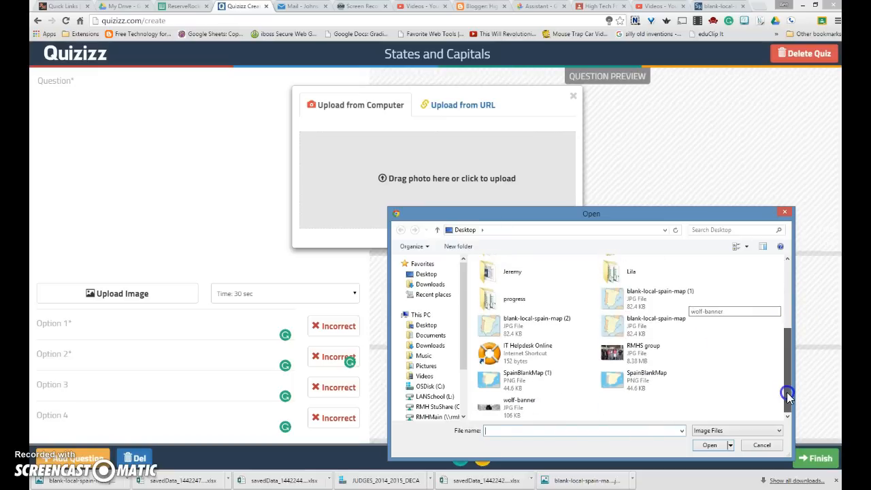
pyautogui.doubleClick(510, 321)
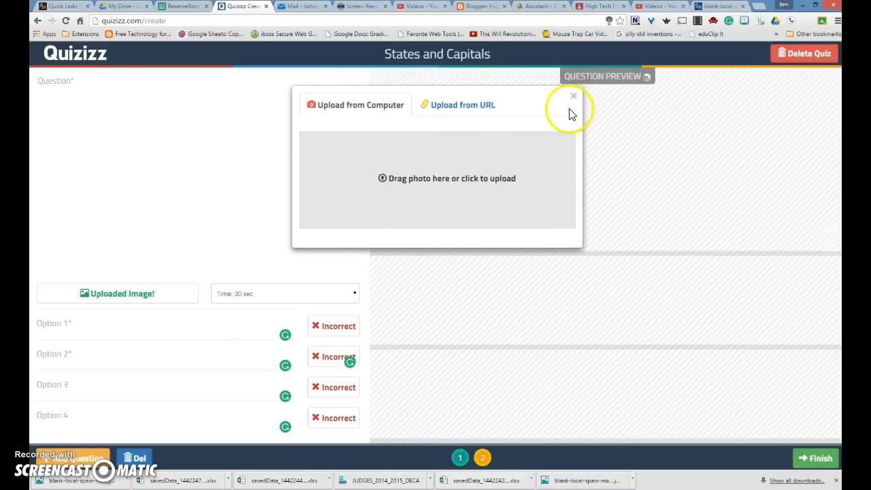
pyautogui.click(122, 129)
pyautogui.click(73, 78)
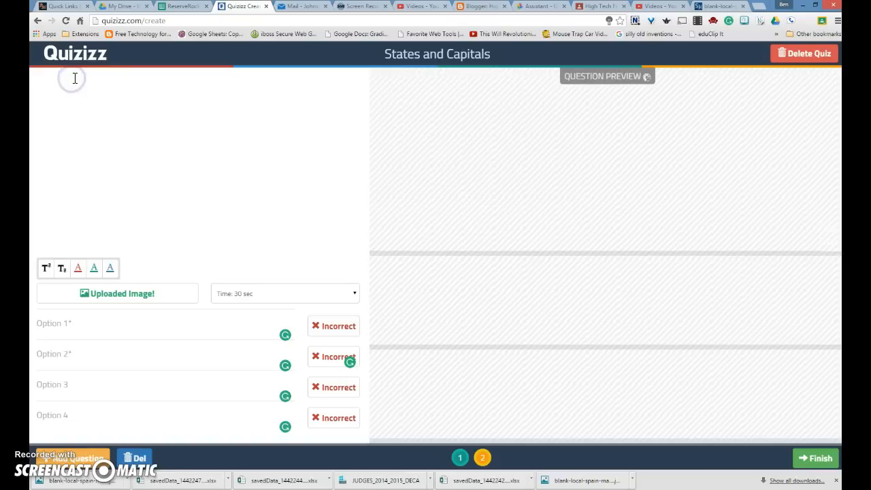
# Ask 'Which country is shown in yellow?' with options UK and Spain, Spain correct.
pyautogui.write('Which country is shown in yello')
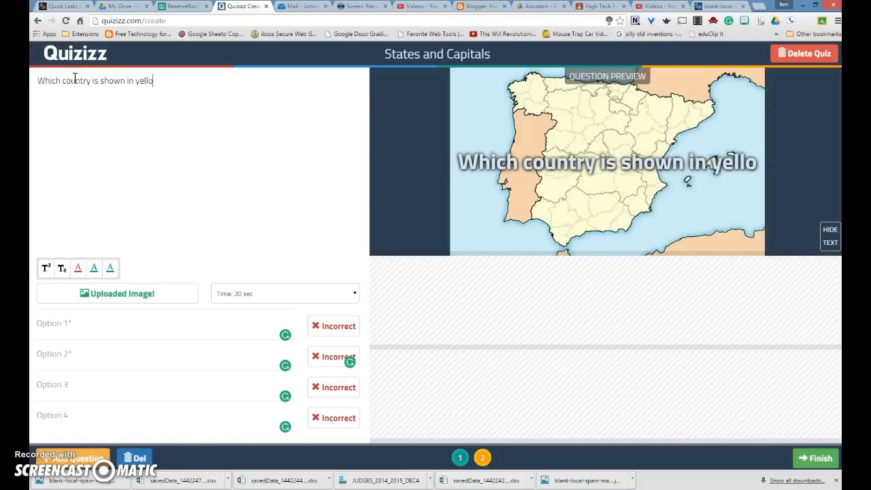
pyautogui.write('w?')
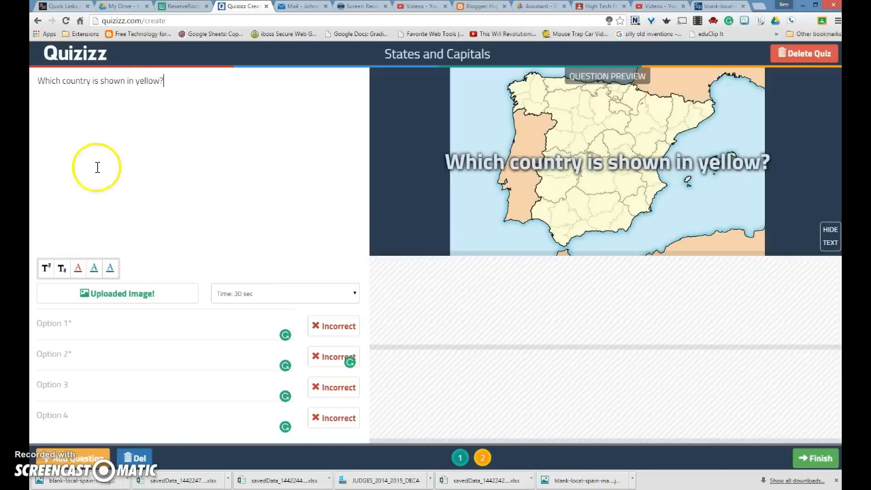
pyautogui.click(107, 334)
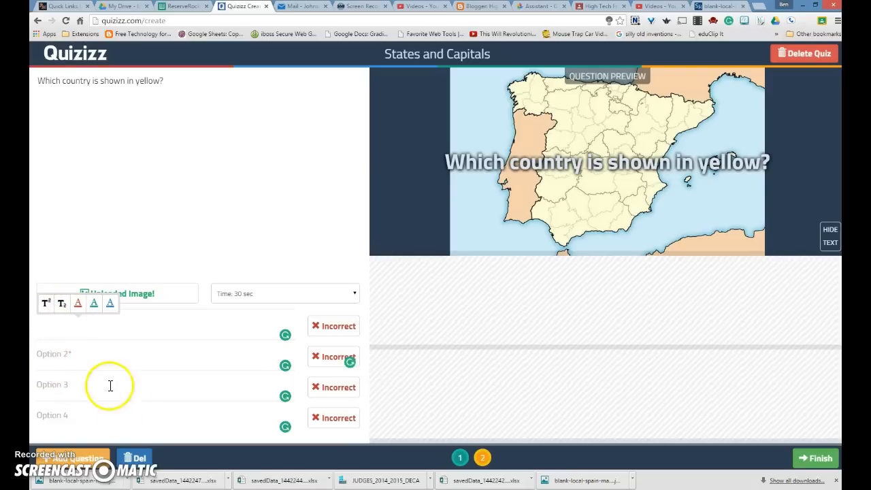
pyautogui.write('UK')
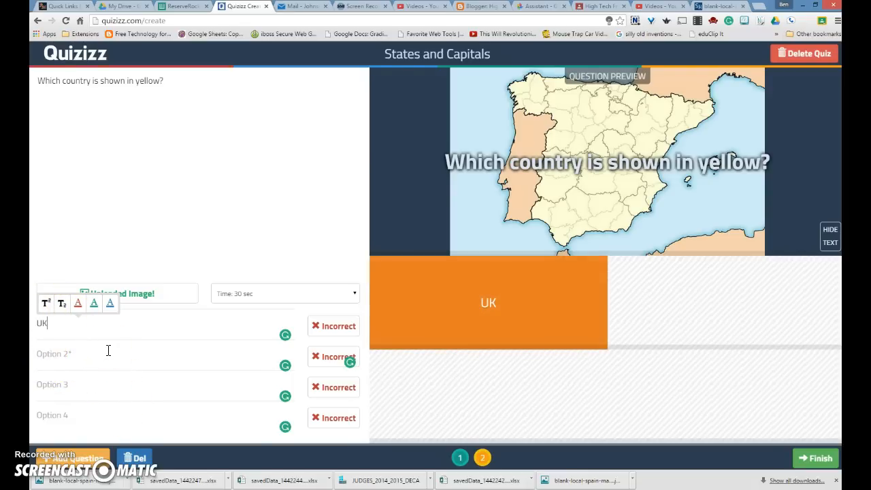
pyautogui.click(121, 353)
pyautogui.write('S')
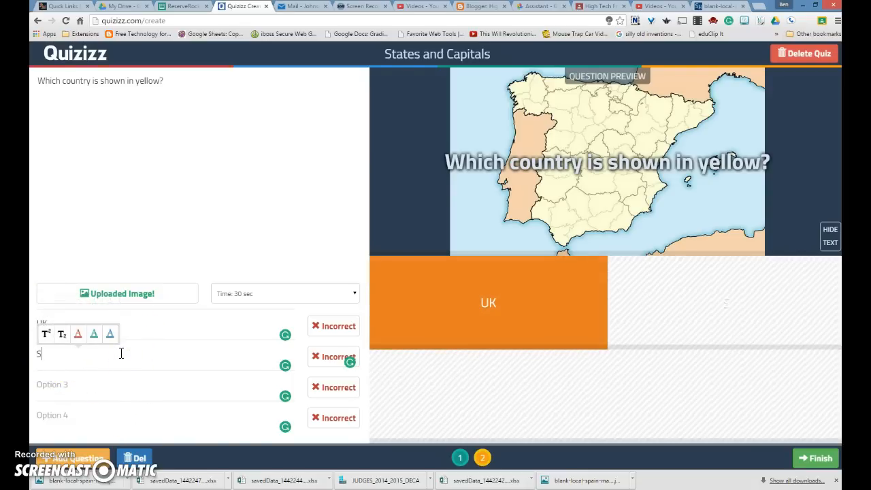
pyautogui.write('pain')
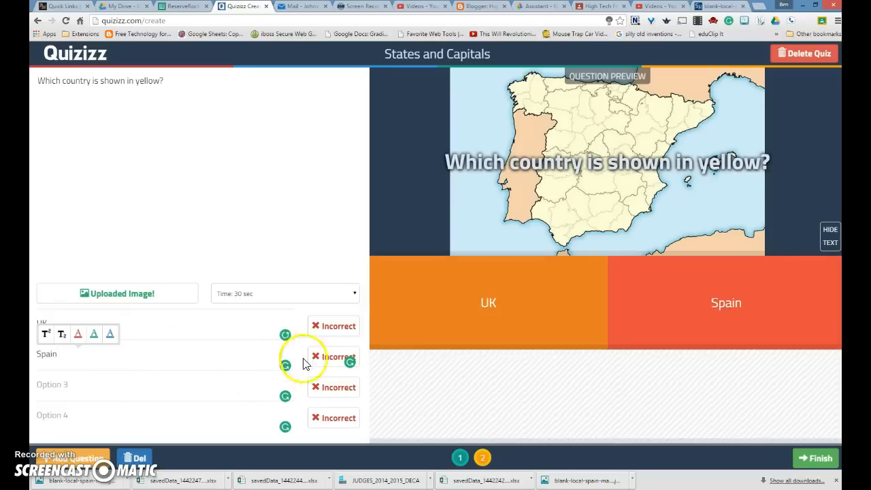
pyautogui.click(327, 359)
# Add Germany and France as the remaining options and finish editing the quiz.
pyautogui.click(101, 389)
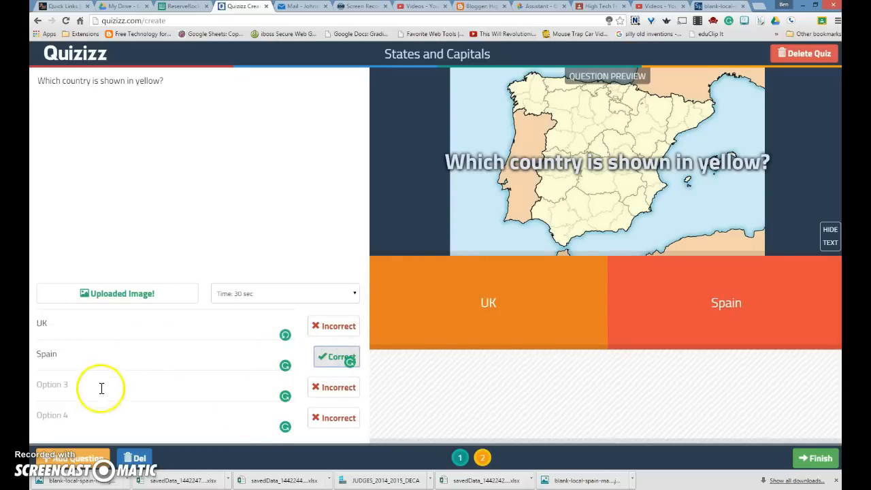
pyautogui.write('Germany')
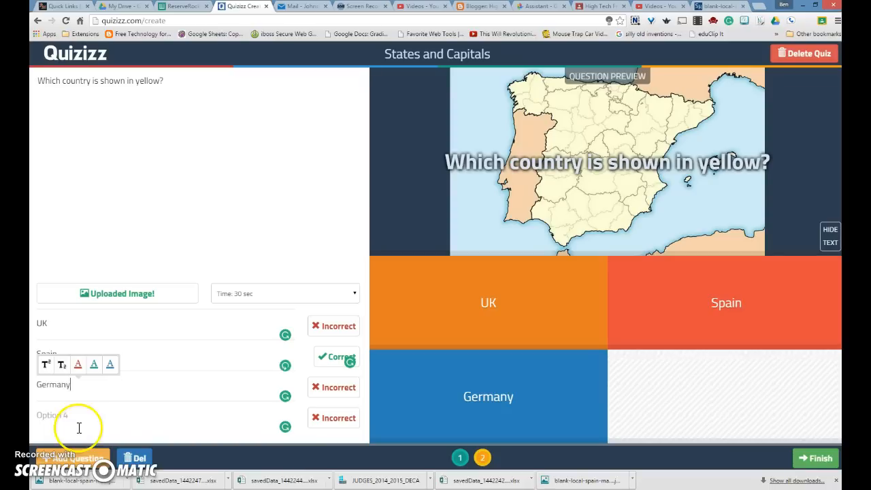
pyautogui.click(77, 416)
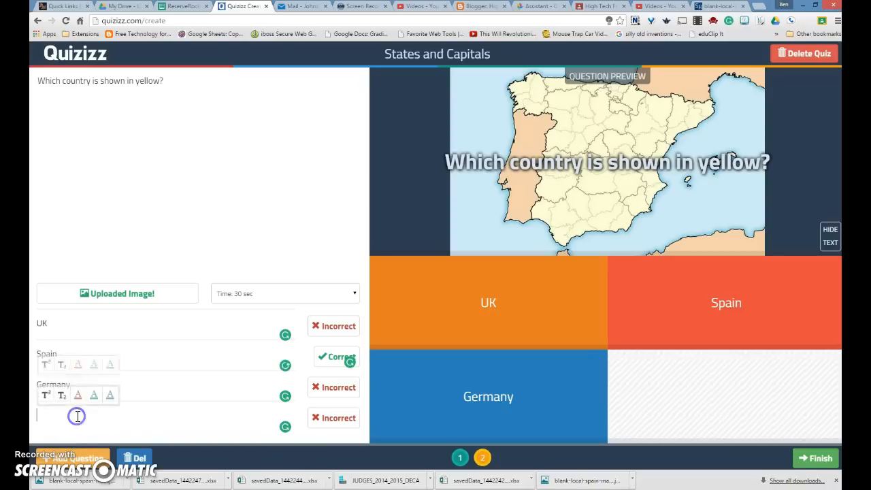
pyautogui.write('France')
pyautogui.click(80, 461)
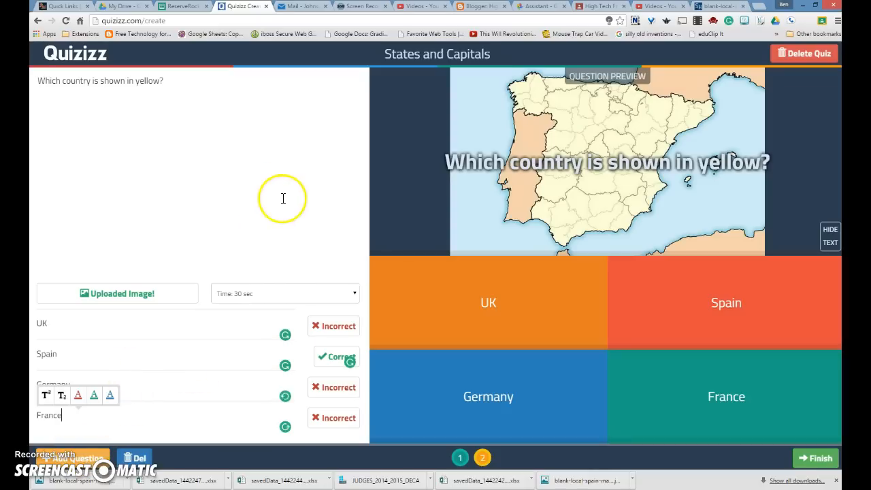
pyautogui.click(808, 461)
# Set grades 5th–7th, make the quiz private, and save and exit.
pyautogui.moveTo(485, 270); pyautogui.dragTo(475, 272)
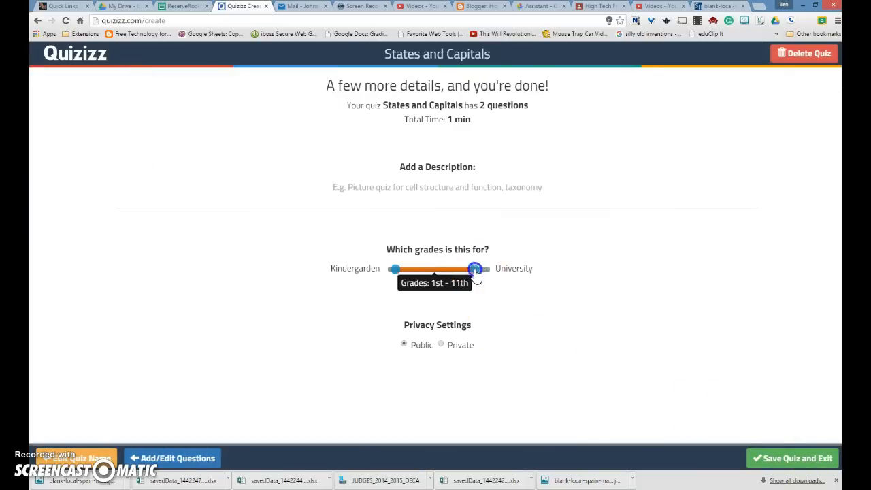
pyautogui.click(400, 272)
pyautogui.moveTo(428, 272); pyautogui.dragTo(426, 271)
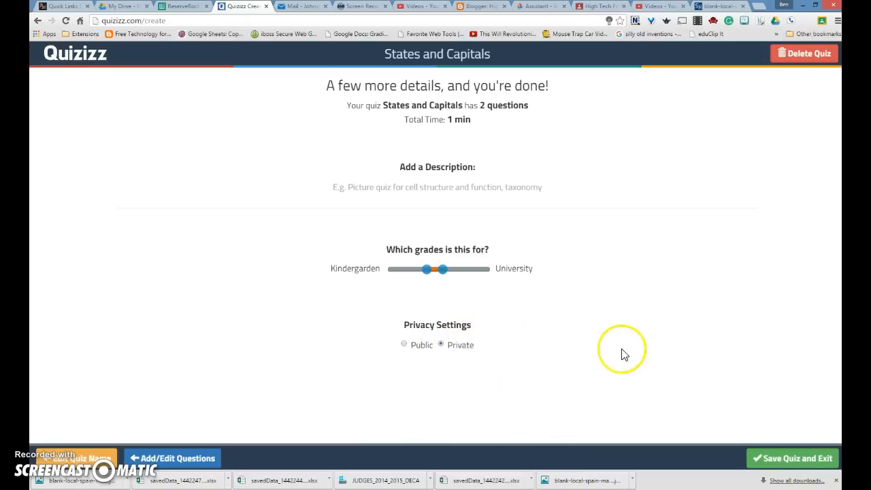
pyautogui.click(777, 453)
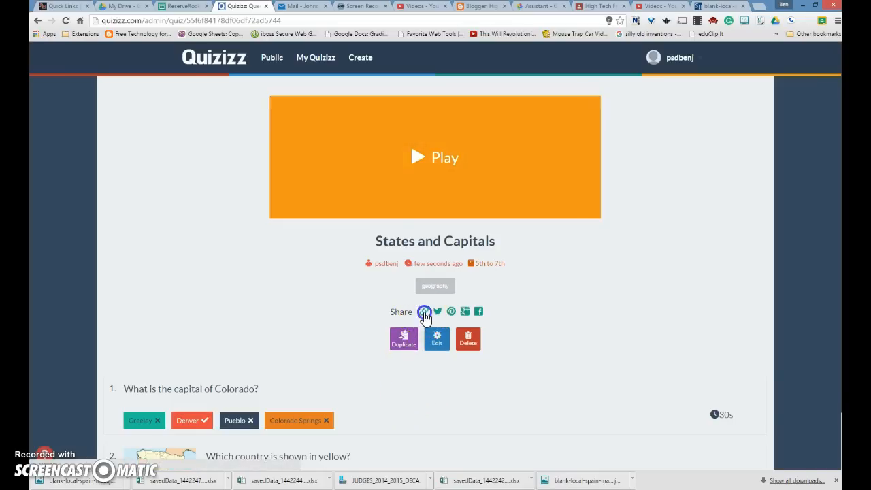
# Get the quiz's share link, then open the live-game settings for States and Capitals.
pyautogui.click(424, 312)
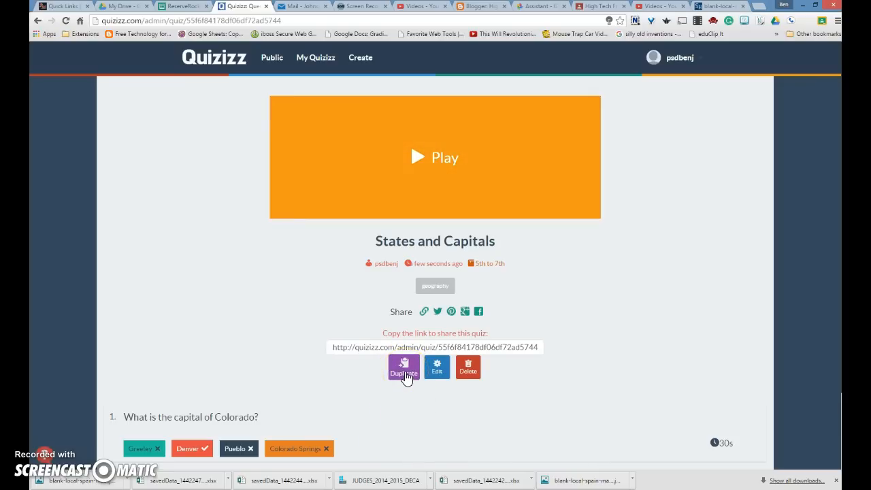
pyautogui.click(404, 378)
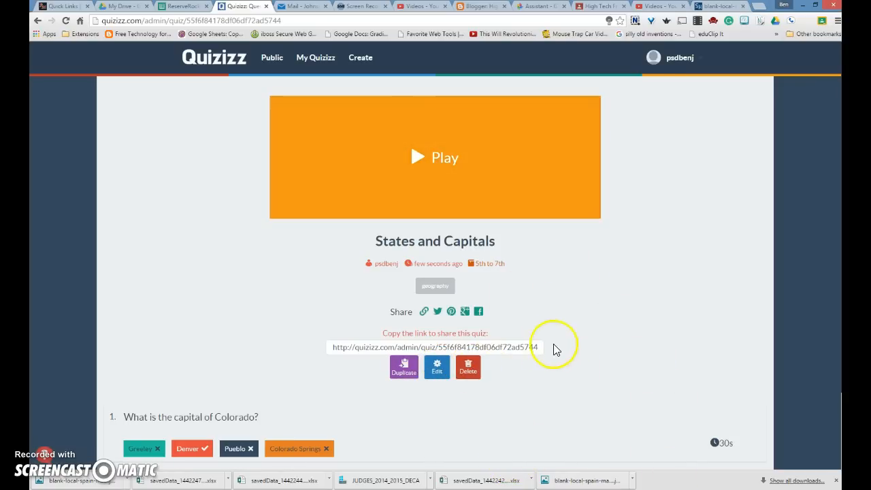
pyautogui.click(443, 161)
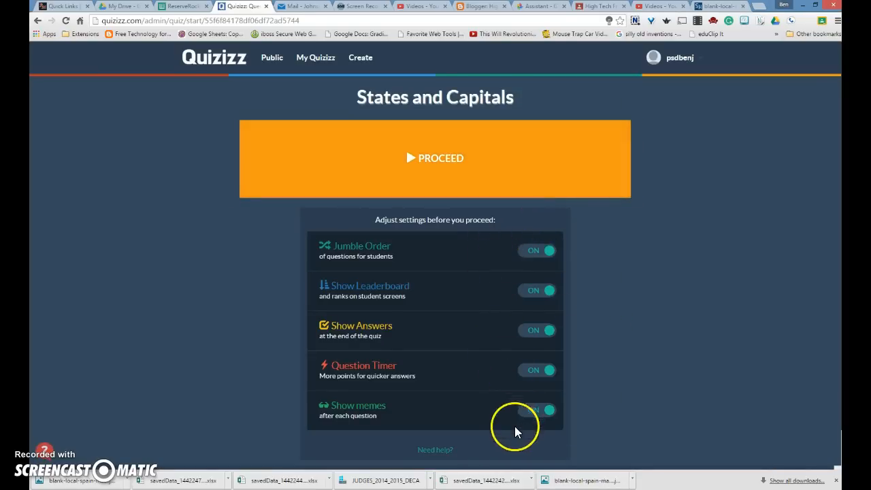
# Leave Show Leaderboard and Question Timer on, then proceed to the lobby with game code 85182.
pyautogui.click(457, 264)
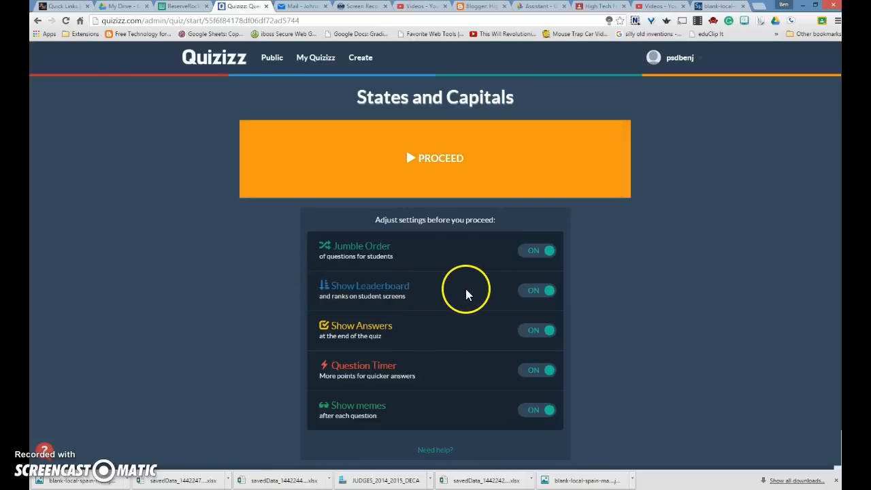
pyautogui.click(523, 294)
pyautogui.click(538, 294)
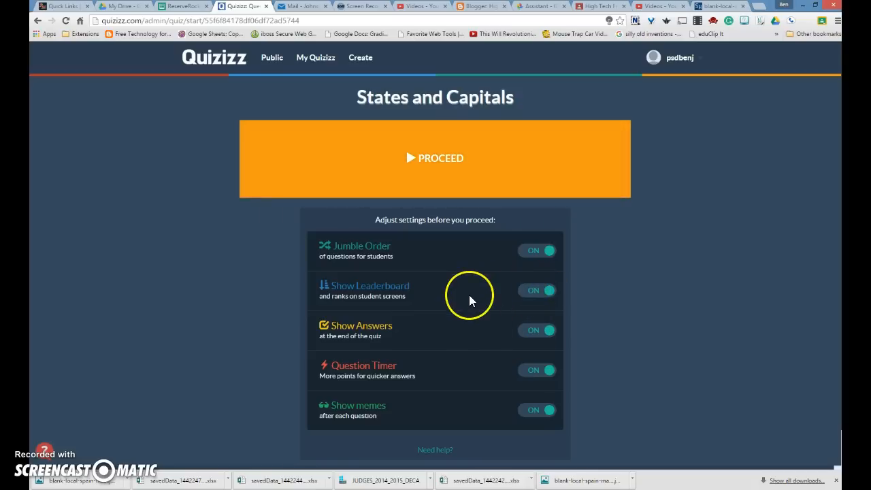
pyautogui.click(429, 304)
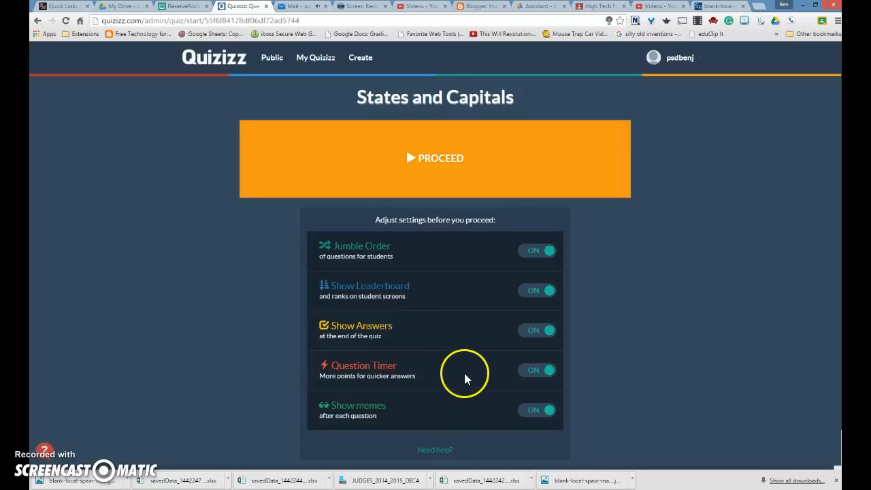
pyautogui.click(525, 372)
pyautogui.click(545, 372)
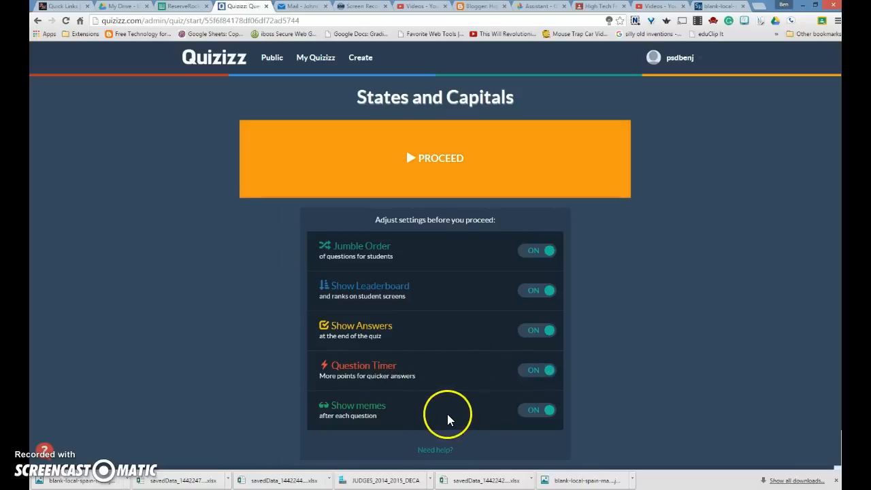
pyautogui.scroll(-1, 626, 398)
pyautogui.scroll(1, 626, 399)
pyautogui.scroll(-1, 626, 399)
pyautogui.scroll(1, 422, 275)
pyautogui.click(407, 155)
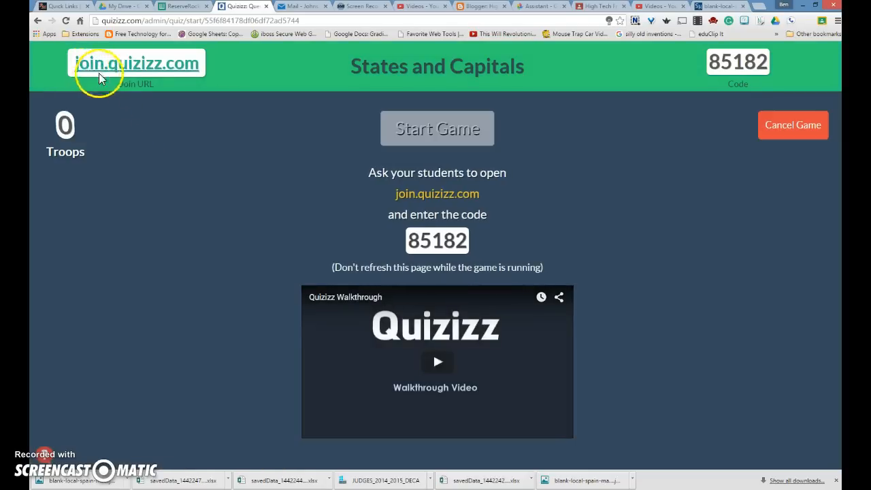
# Copy game code 85182 and open join.quizizz.com in a new tab.
pyautogui.moveTo(408, 241); pyautogui.dragTo(469, 240)
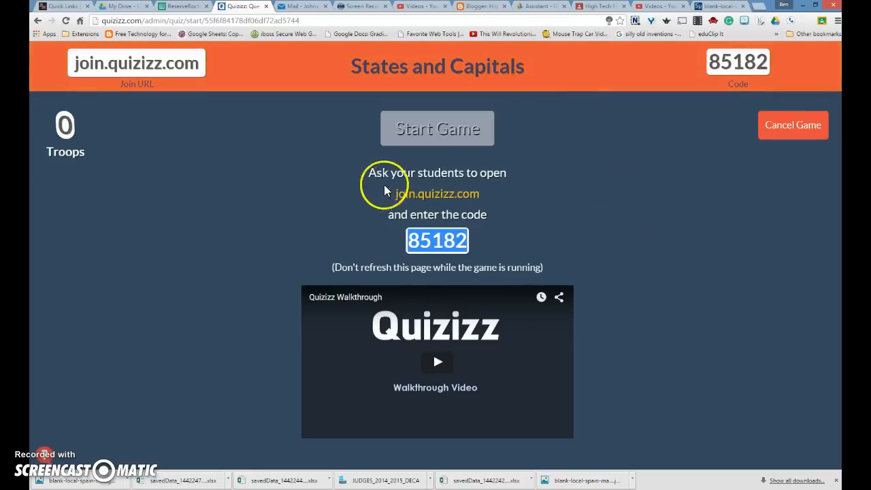
pyautogui.rightClick(150, 60)
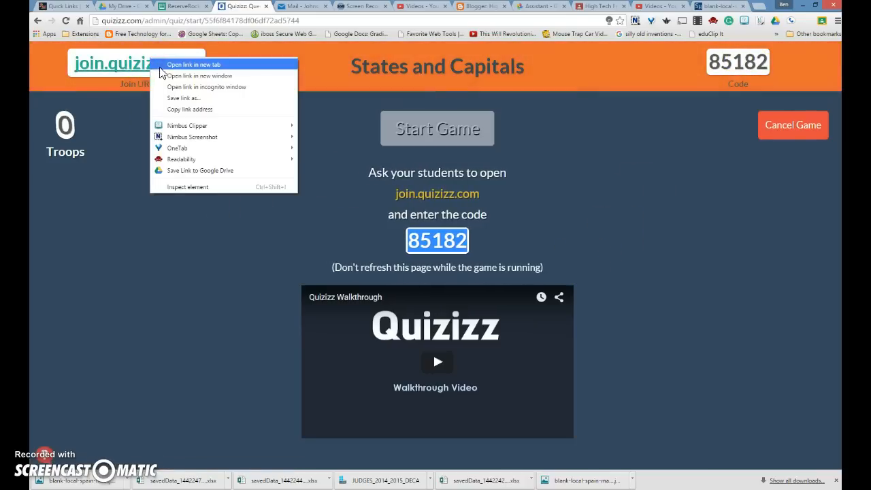
pyautogui.click(180, 66)
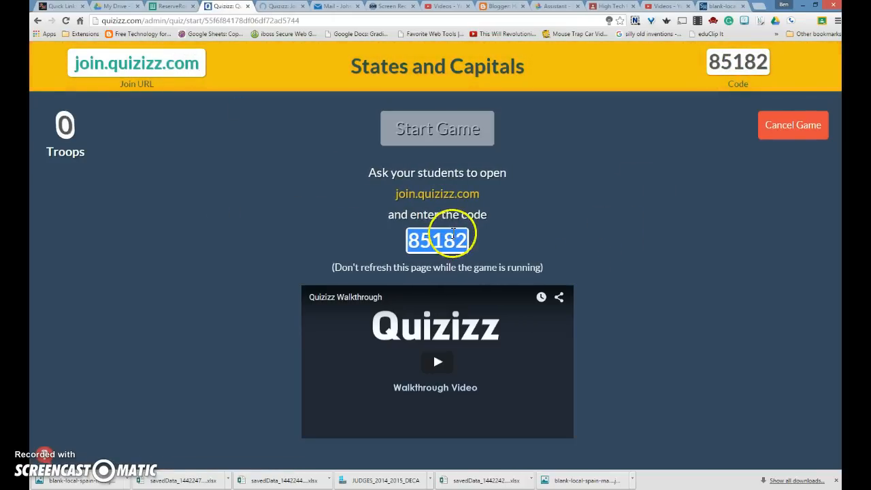
pyautogui.click(285, 7)
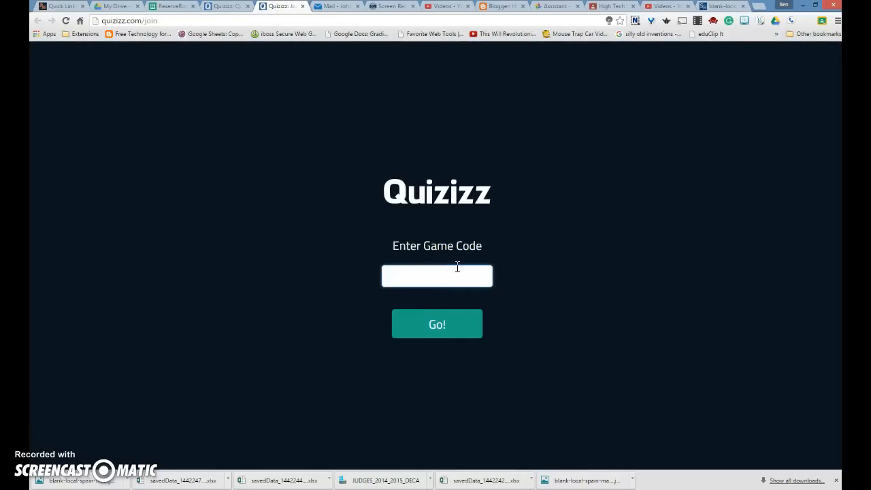
# Enter code 85182, join as Superman, and return to the host lobby.
pyautogui.click(463, 333)
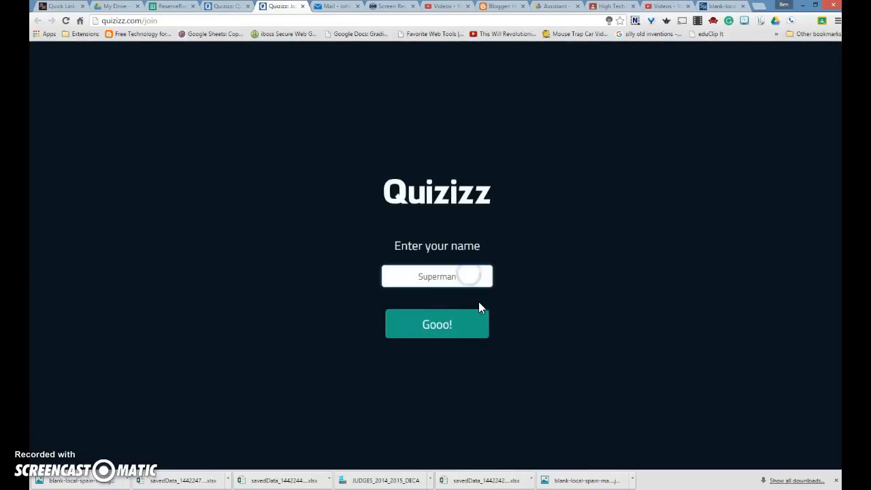
pyautogui.click(441, 325)
pyautogui.click(452, 272)
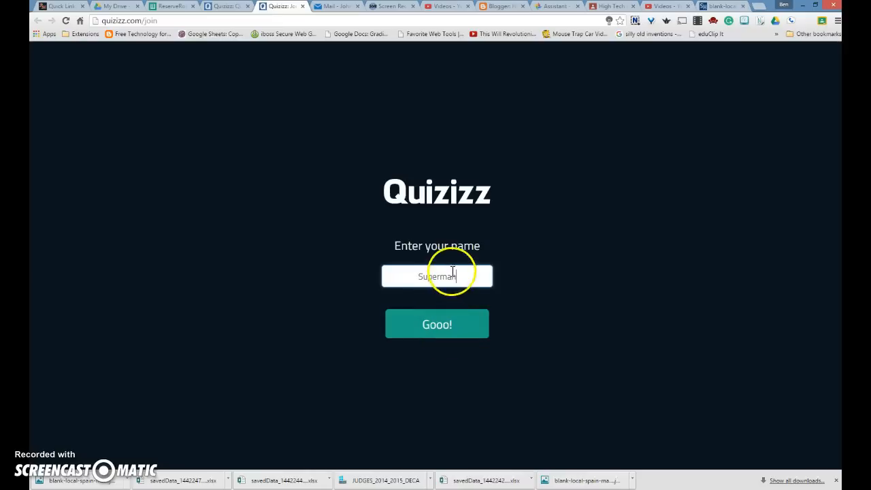
pyautogui.click(447, 323)
pyautogui.click(462, 275)
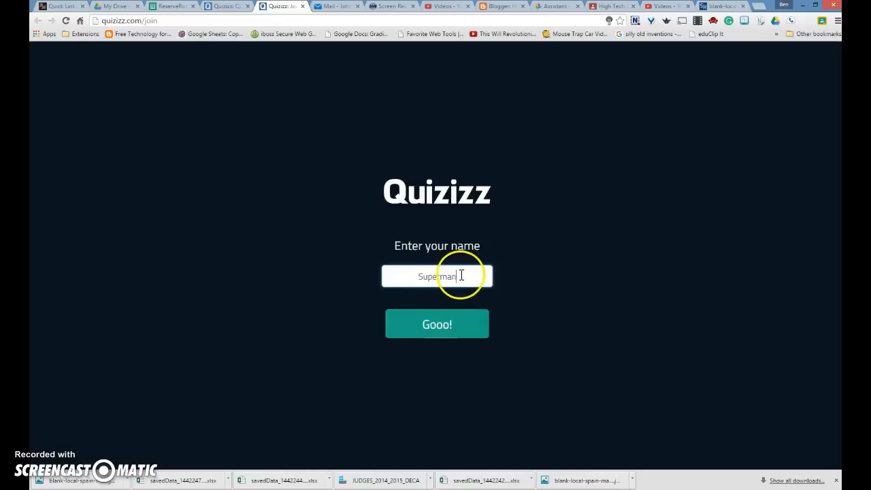
pyautogui.click(443, 332)
pyautogui.click(443, 331)
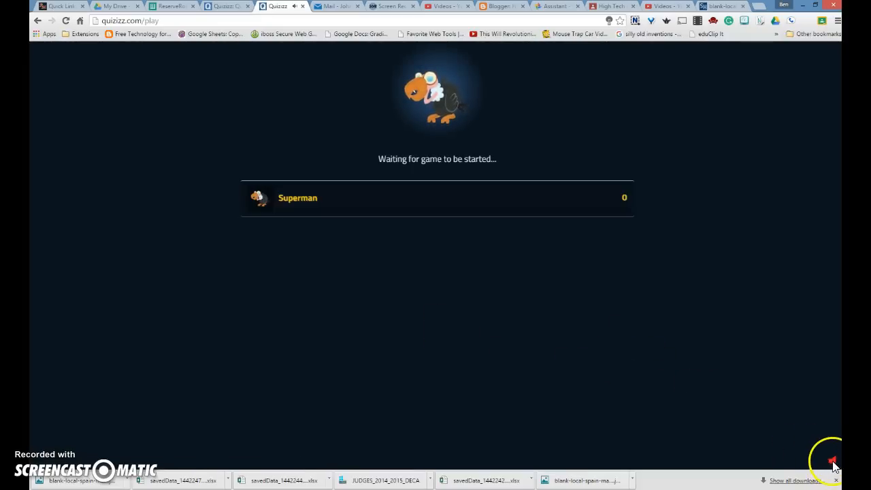
pyautogui.click(237, 7)
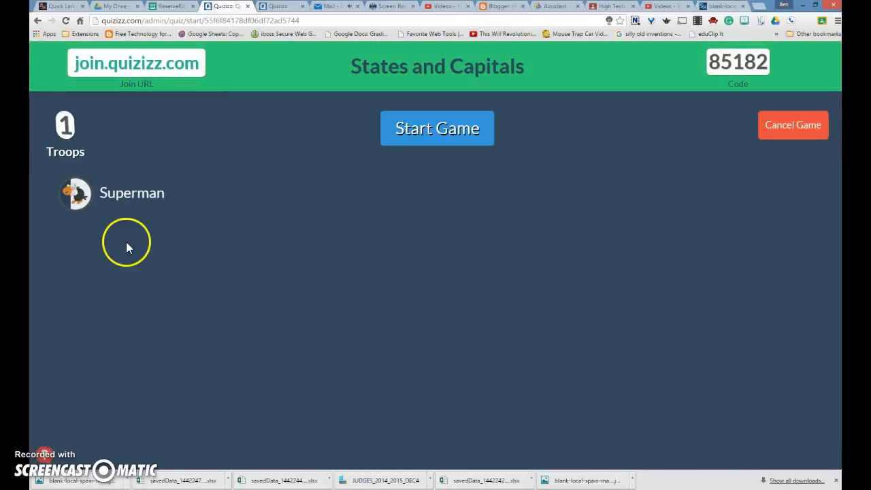
# Start the game and answer Denver and Spain as Superman, scoring 1930 points for rank 1.
pyautogui.moveTo(138, 197)
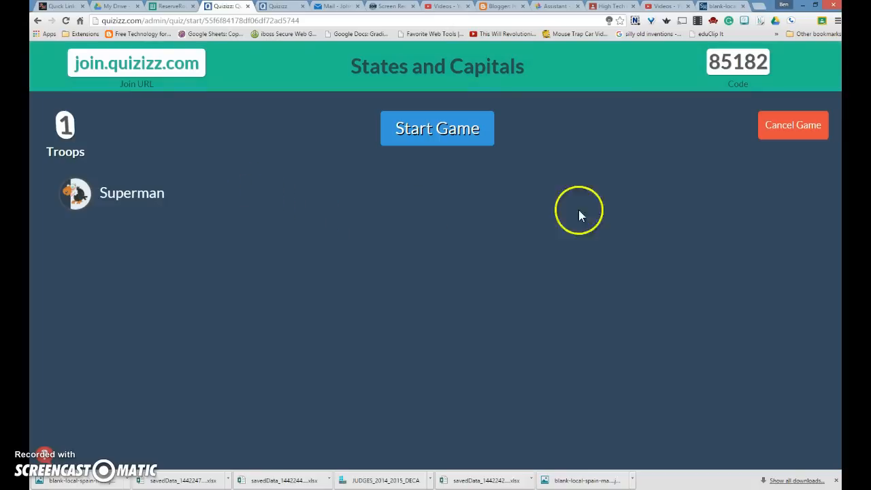
pyautogui.click(438, 132)
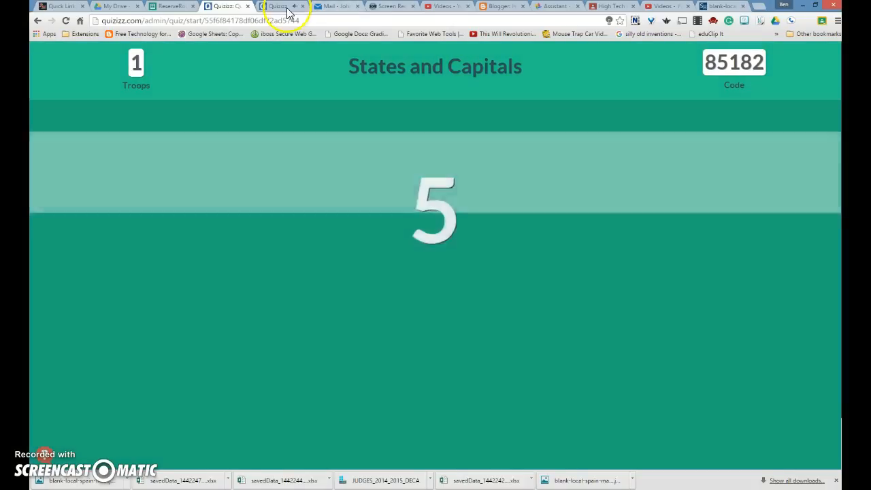
pyautogui.click(279, 9)
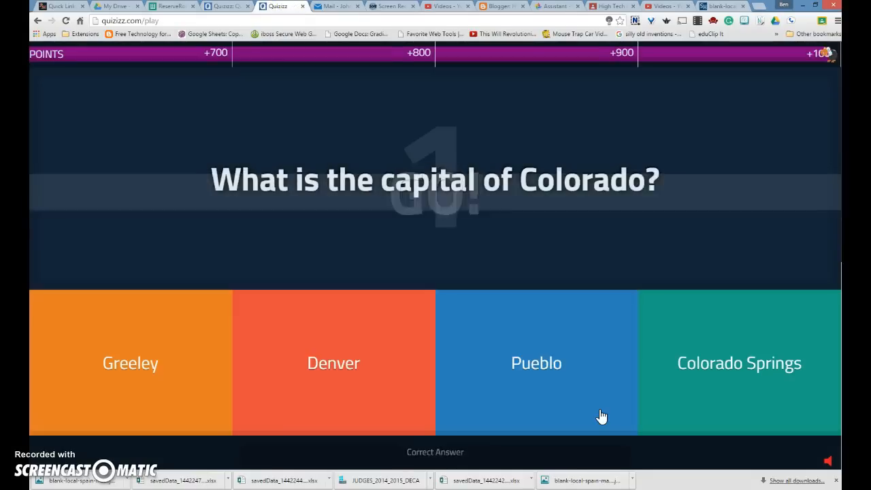
pyautogui.click(301, 356)
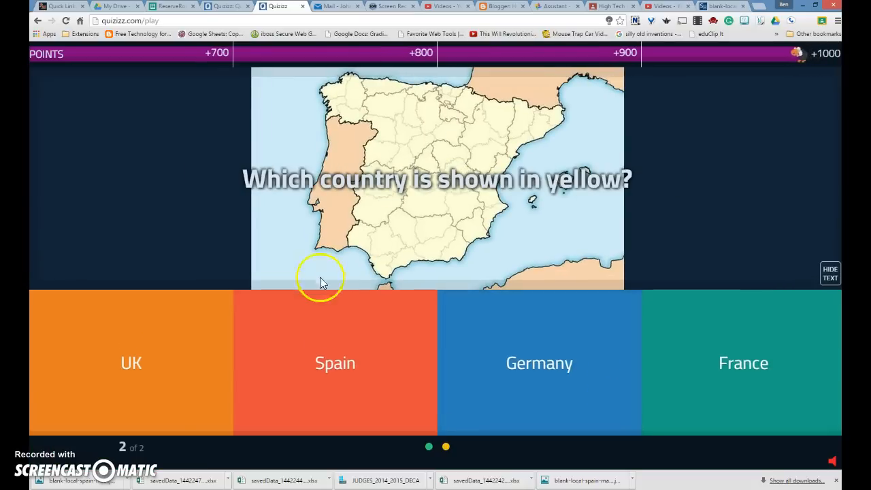
pyautogui.click(331, 361)
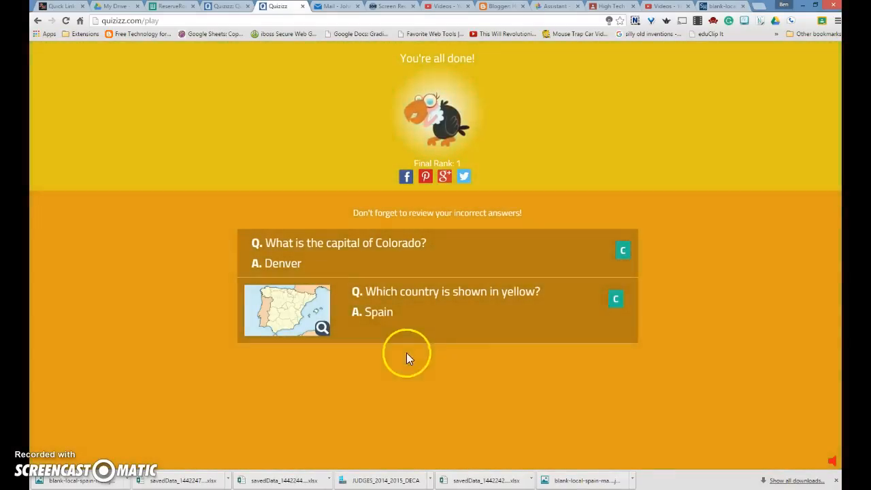
# Save the States and Capitals host results as an Excel worksheet named savedData.
pyautogui.click(232, 11)
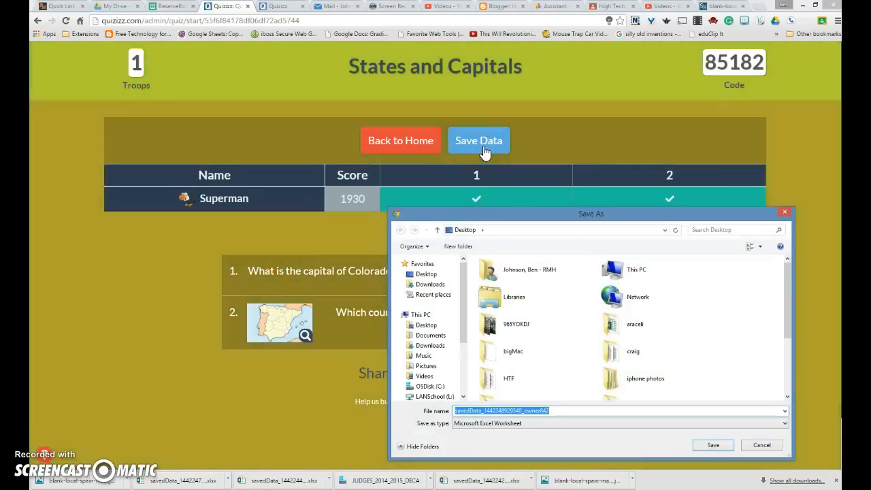
pyautogui.click(714, 445)
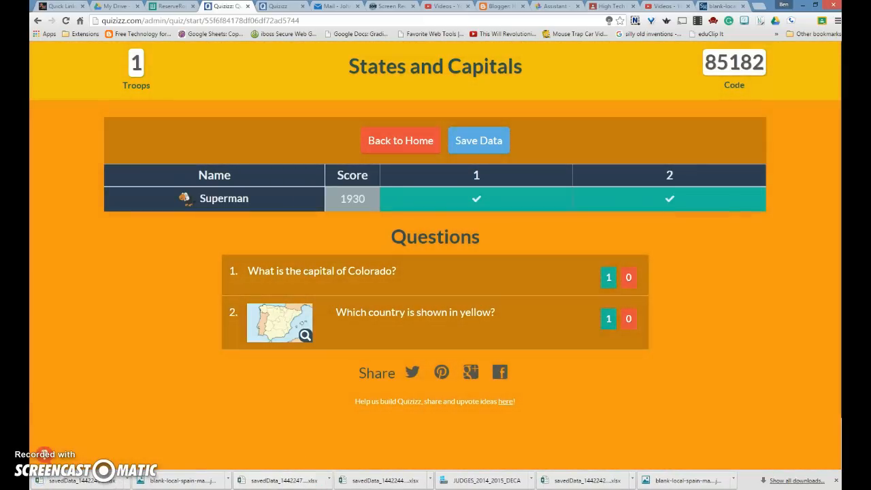
pyautogui.moveTo(259, 480)
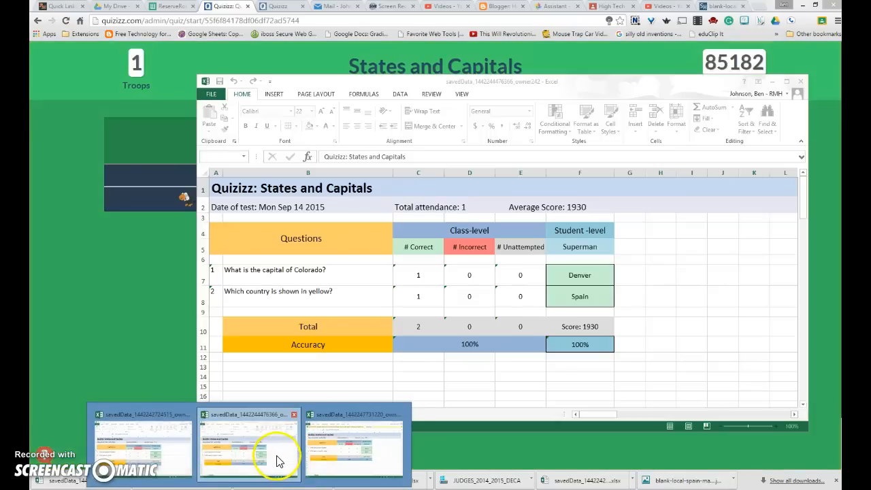
# Open the savedData workbook maximized, review 100% accuracy, then return to the Quizizz results.
pyautogui.click(277, 461)
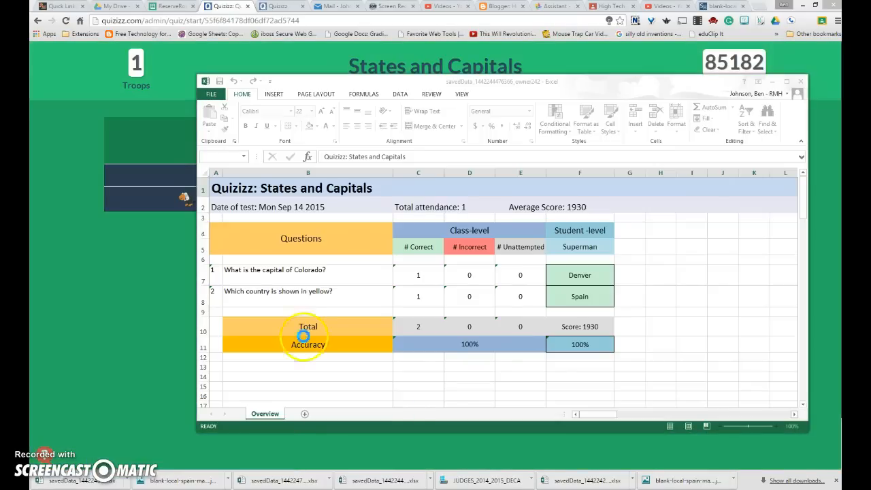
pyautogui.click(787, 82)
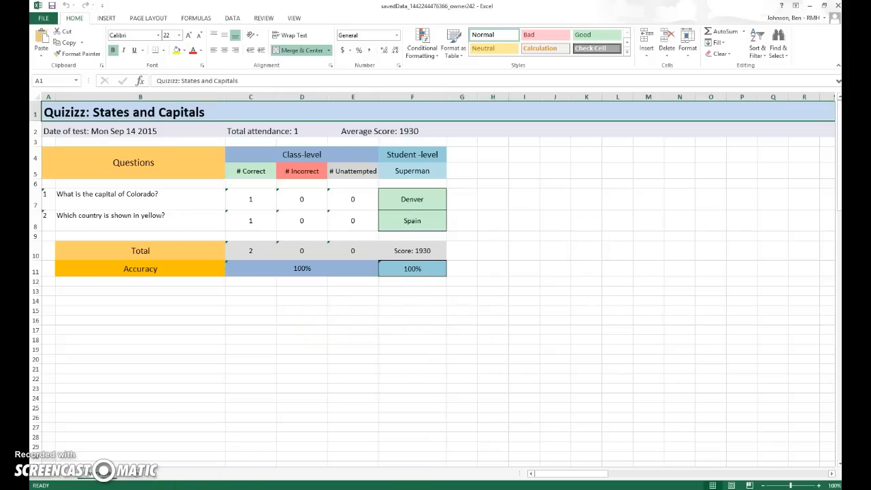
pyautogui.hotkey('alt', 'Tab')
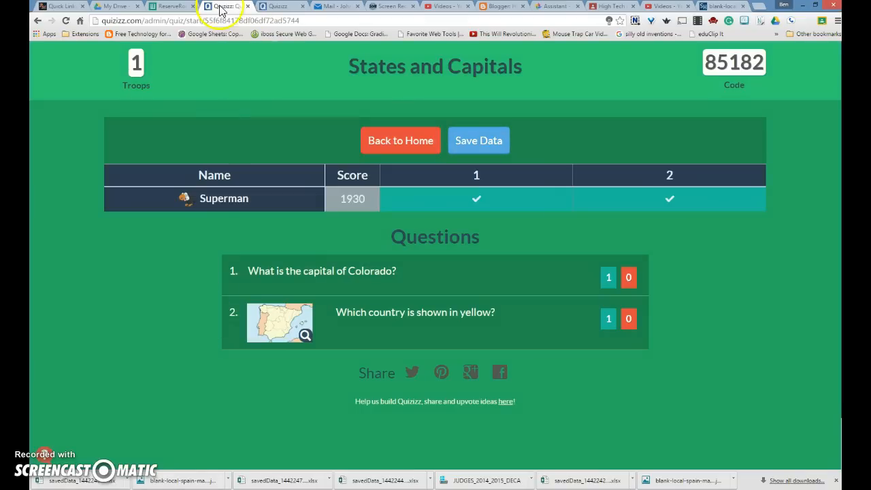
# Leave the results for the home page and show My Quizizz.
pyautogui.click(392, 145)
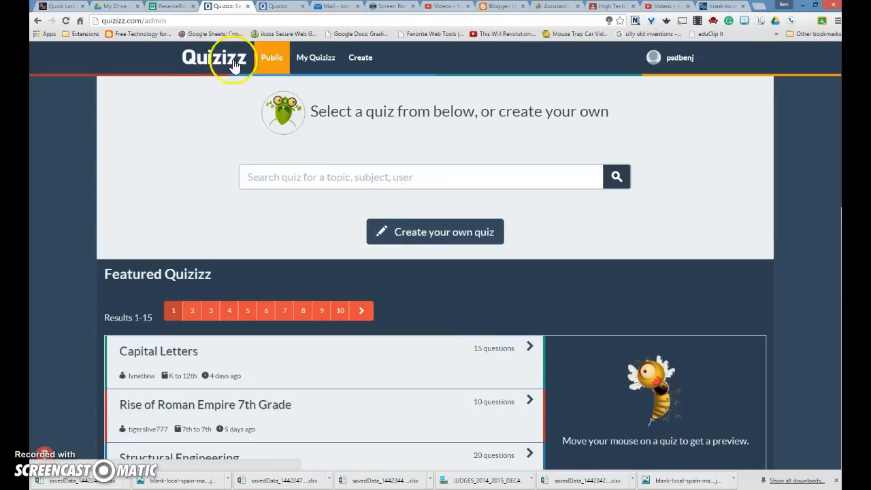
pyautogui.click(316, 59)
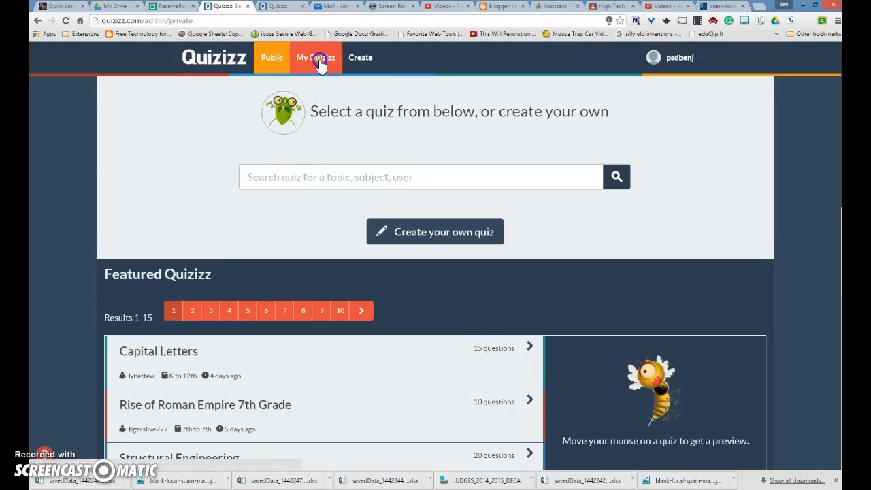